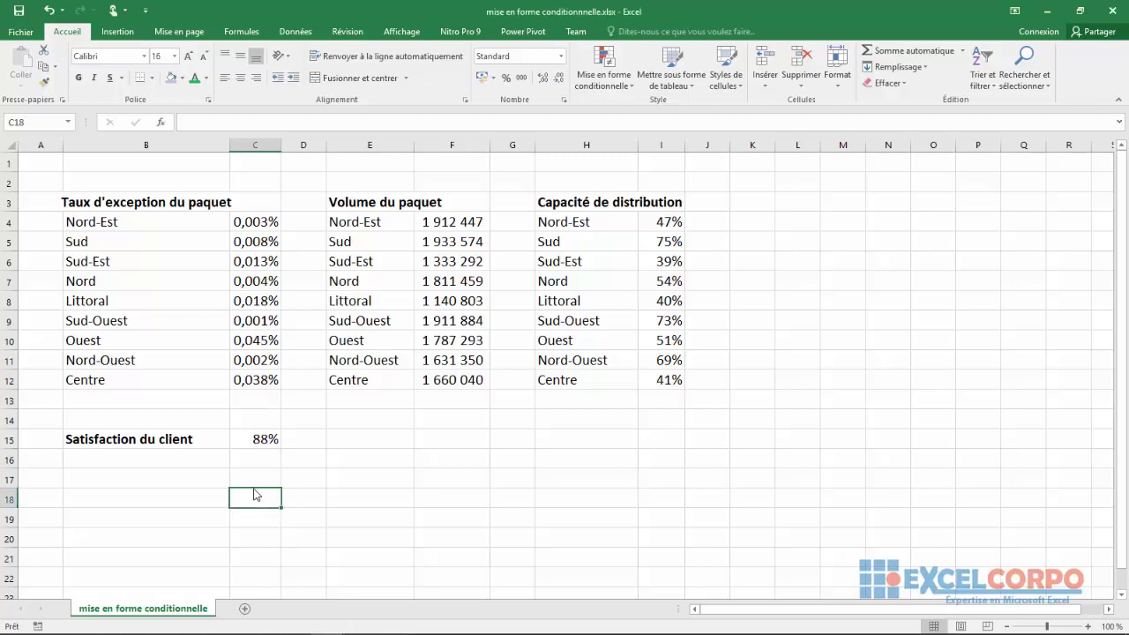
- Select the Centre label in cell E12 and open the Mise en forme conditionnelle menu
left_click(334, 386)
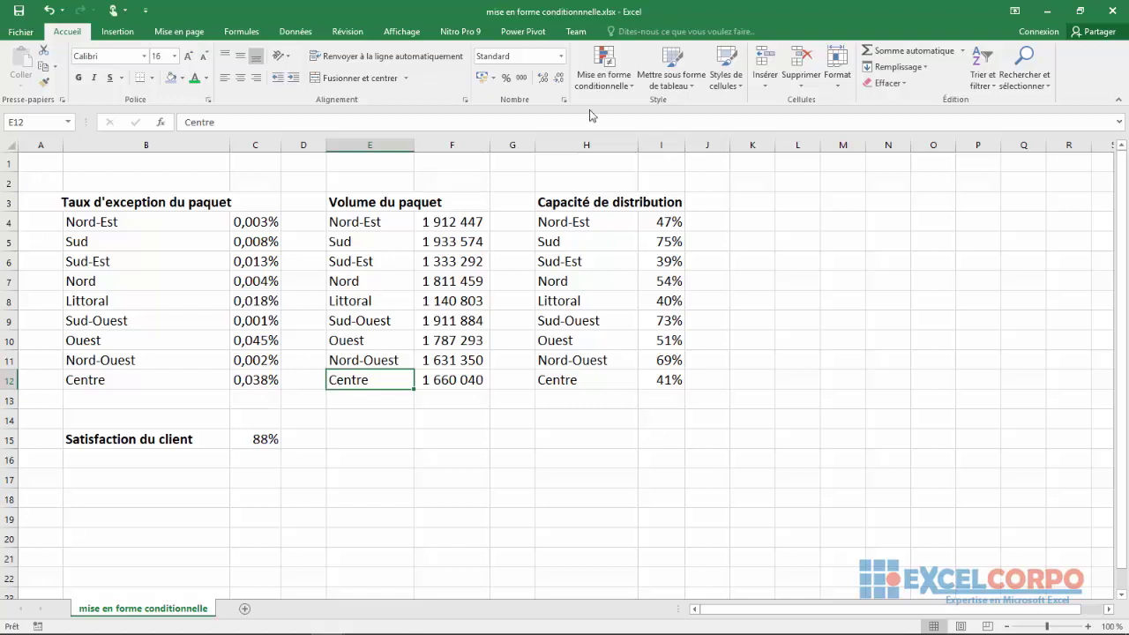
left_click(622, 87)
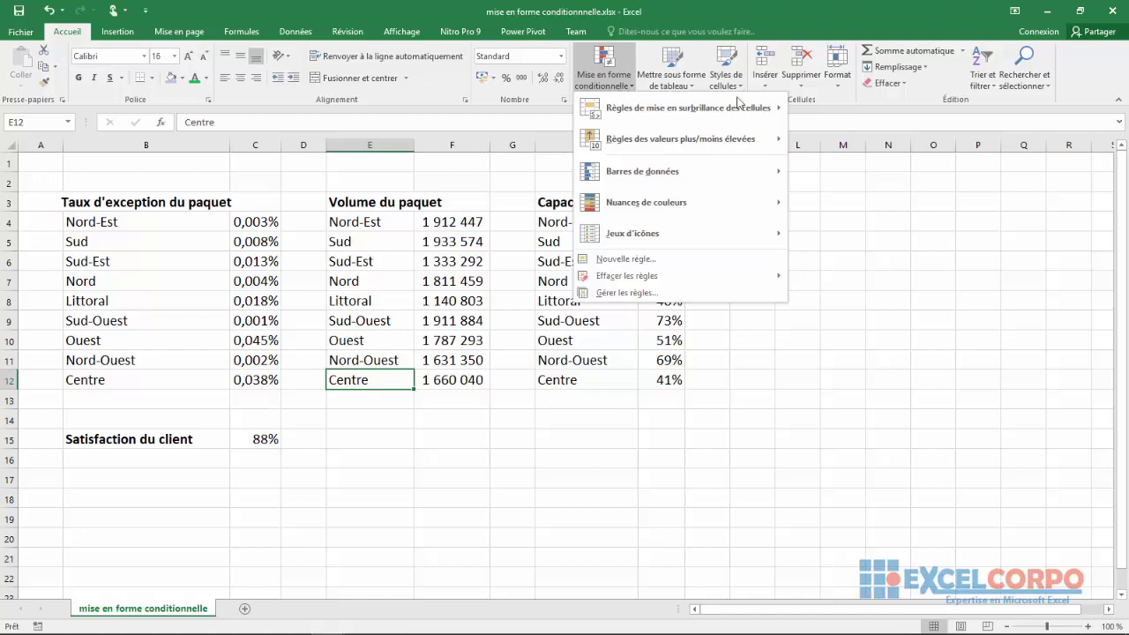
- Browse the conditional formatting submenus, close the menu unused, and select the 88% satisfaction cell C15
mouse_move(731, 113)
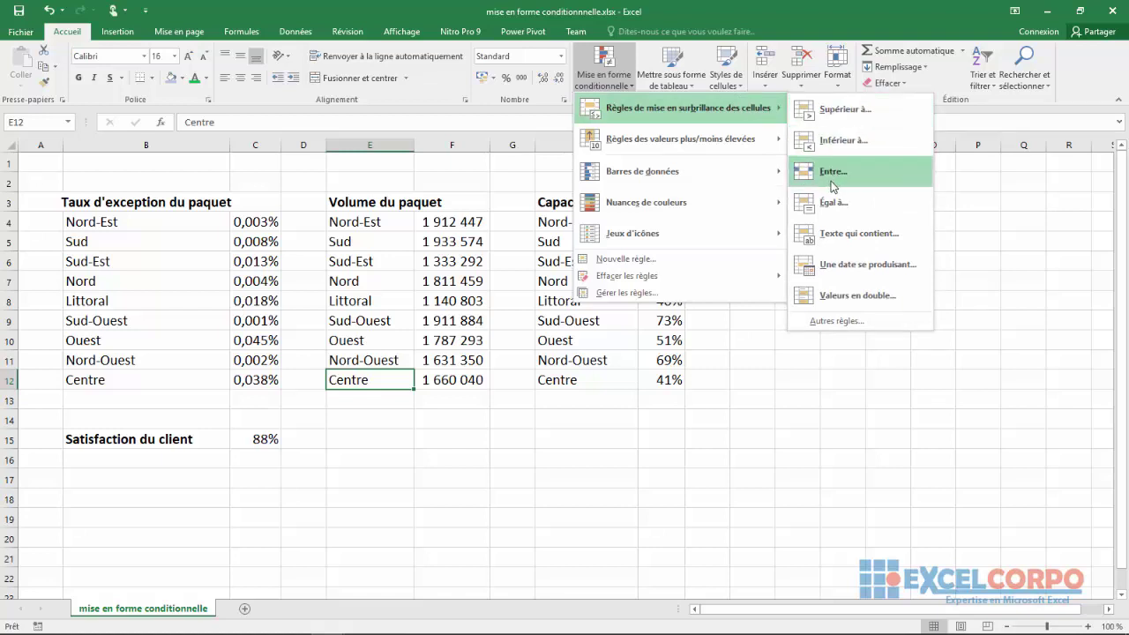
mouse_move(746, 142)
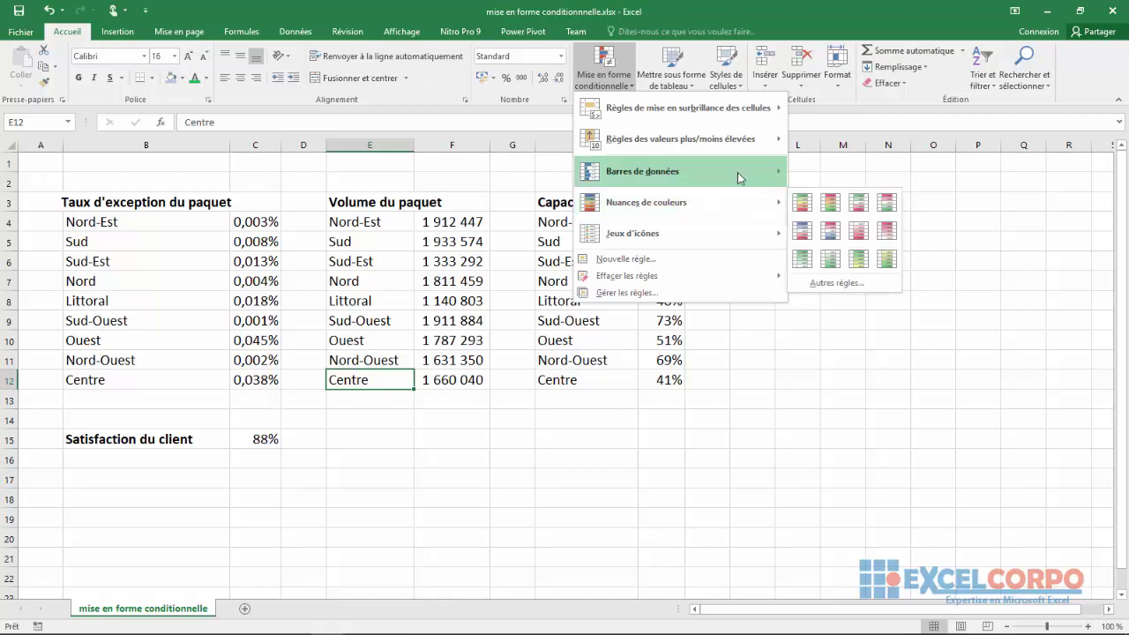
mouse_move(742, 186)
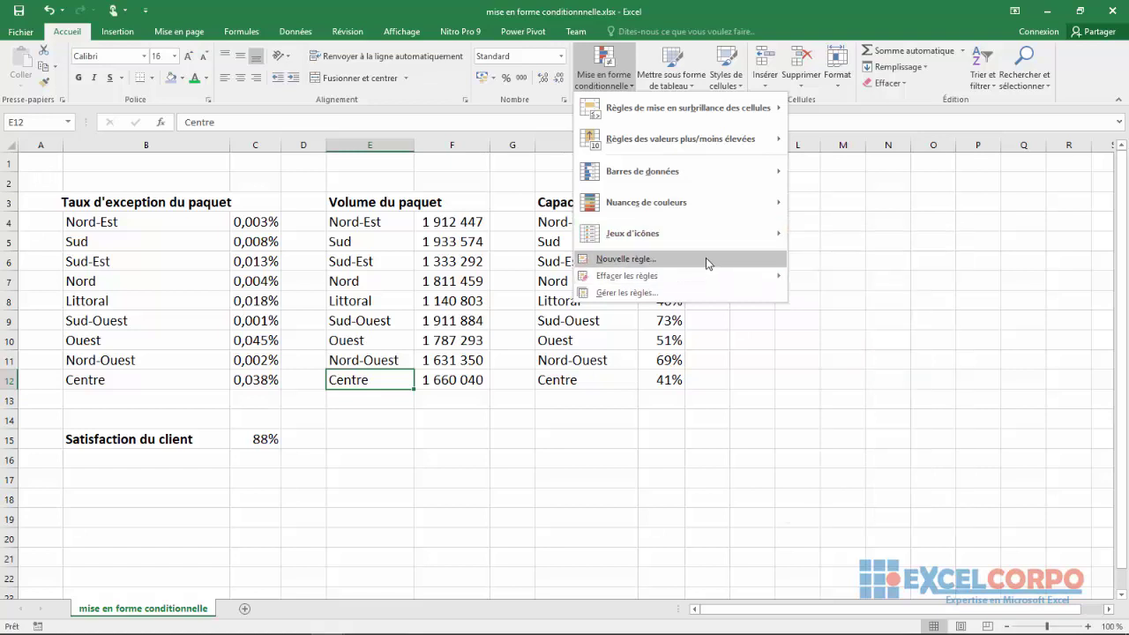
mouse_move(689, 279)
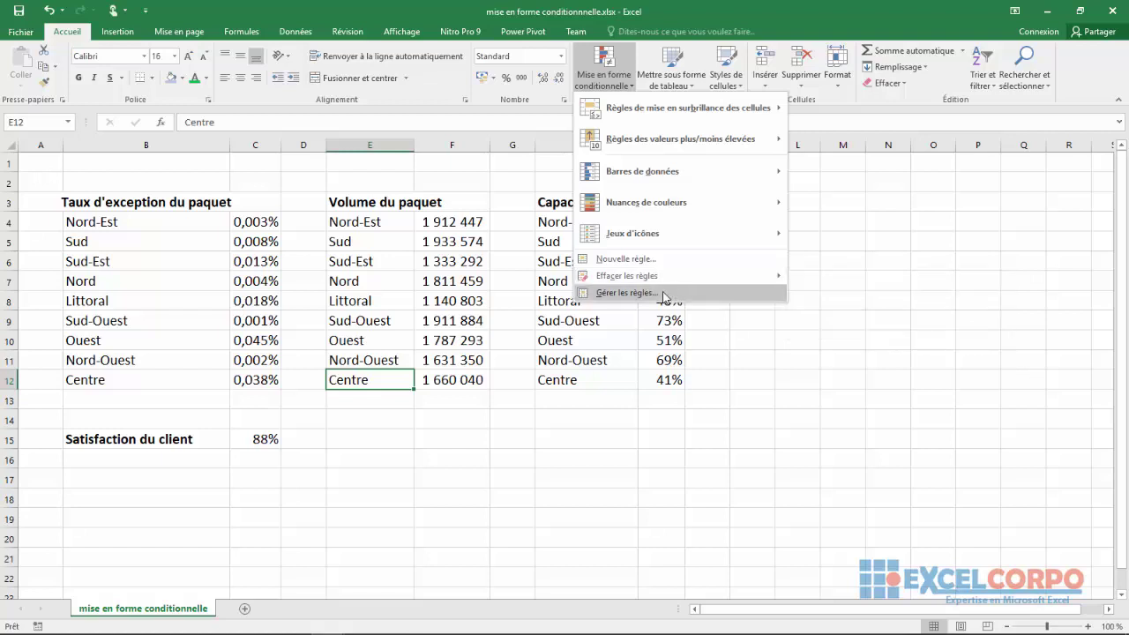
left_click(573, 431)
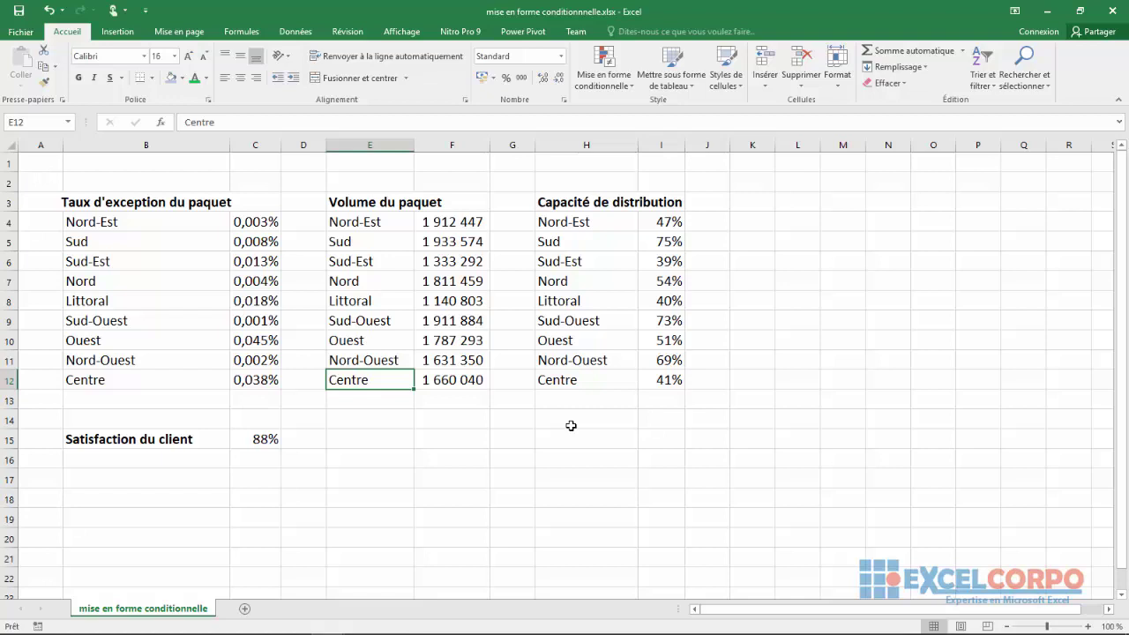
left_click(261, 439)
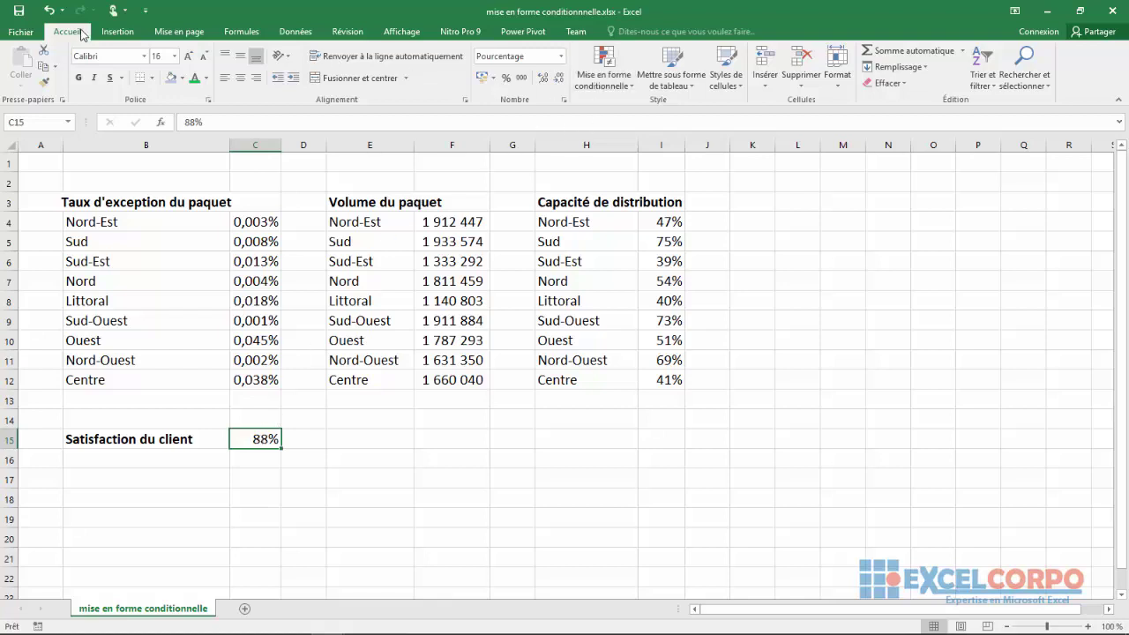
- Start a formula-based Nouvelle règle and enter the condition =$C$15<90%
left_click(631, 88)
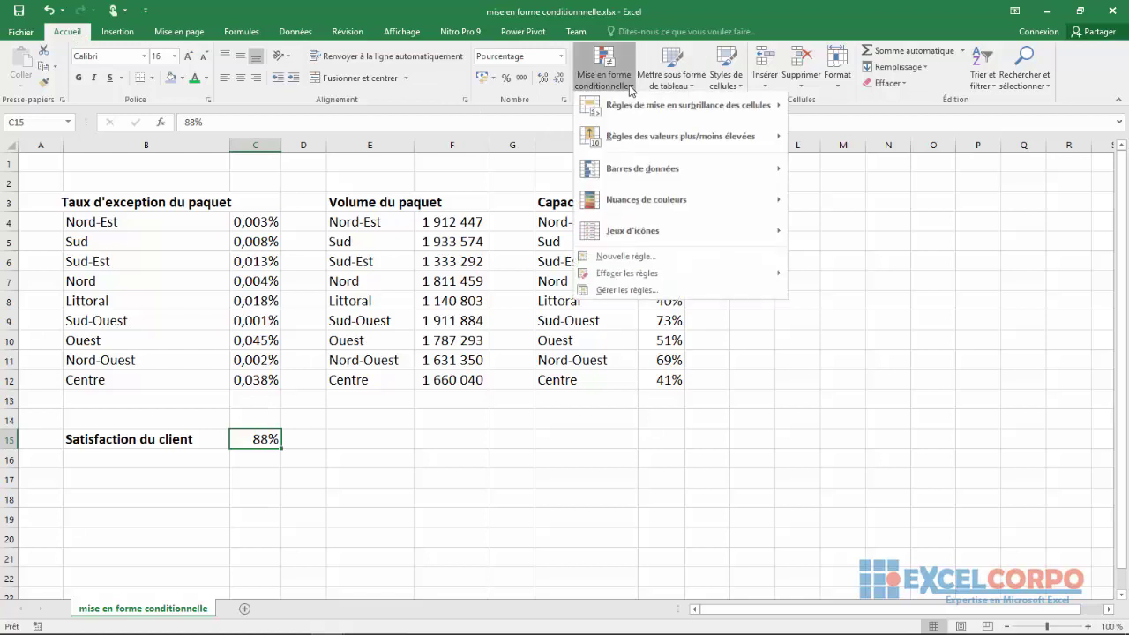
left_click(630, 261)
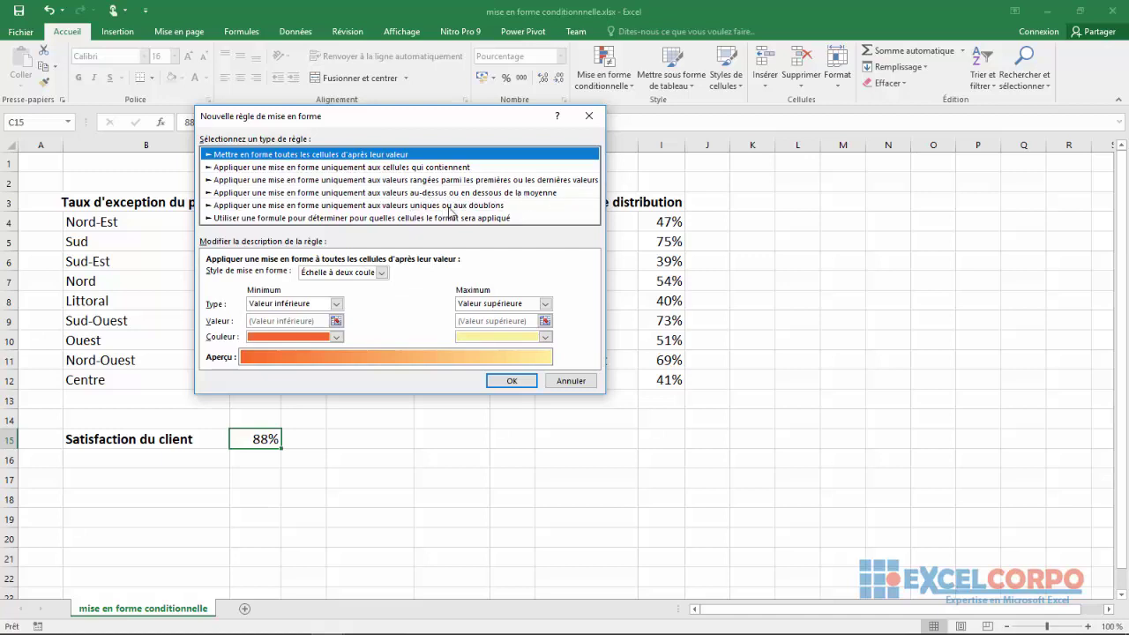
left_click(341, 219)
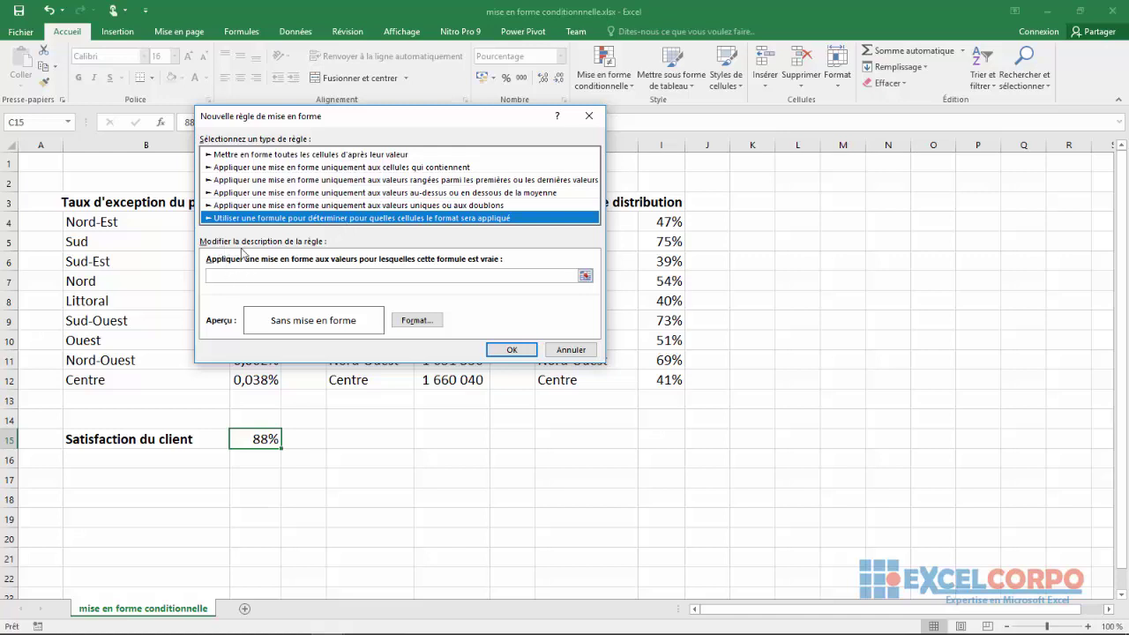
left_click(224, 274)
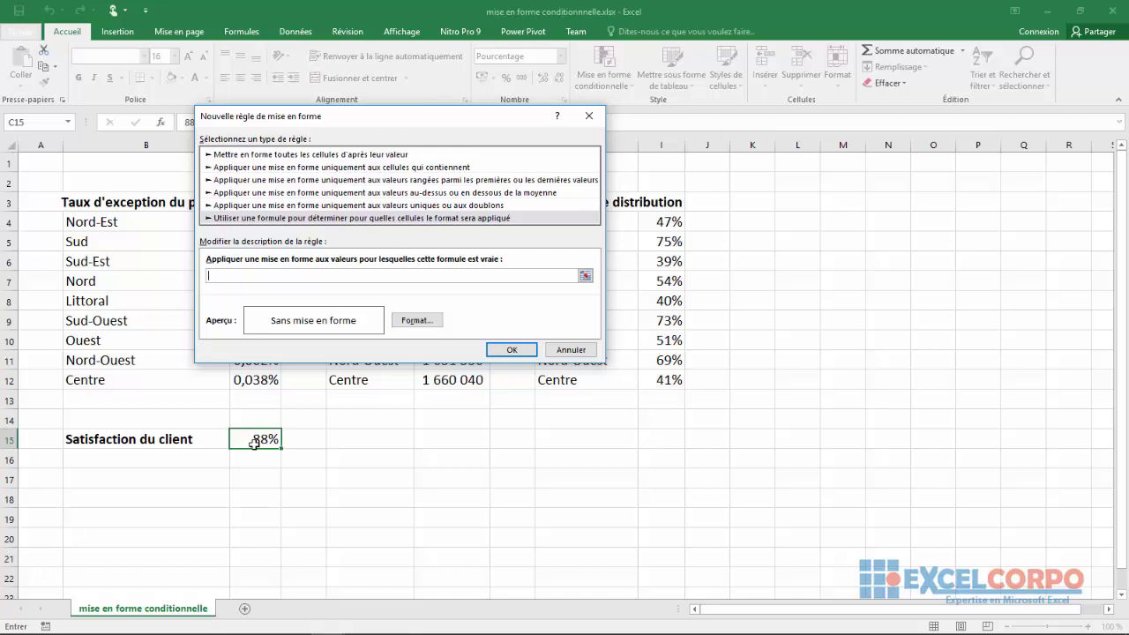
left_click(254, 444)
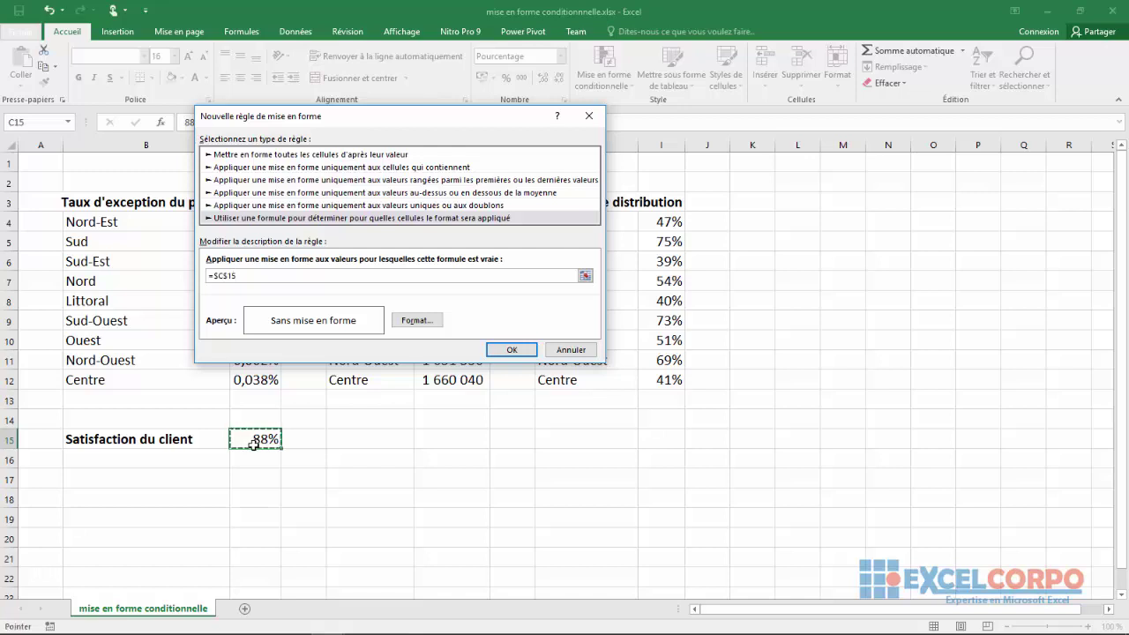
type("/")
left_click(254, 444)
type("<")
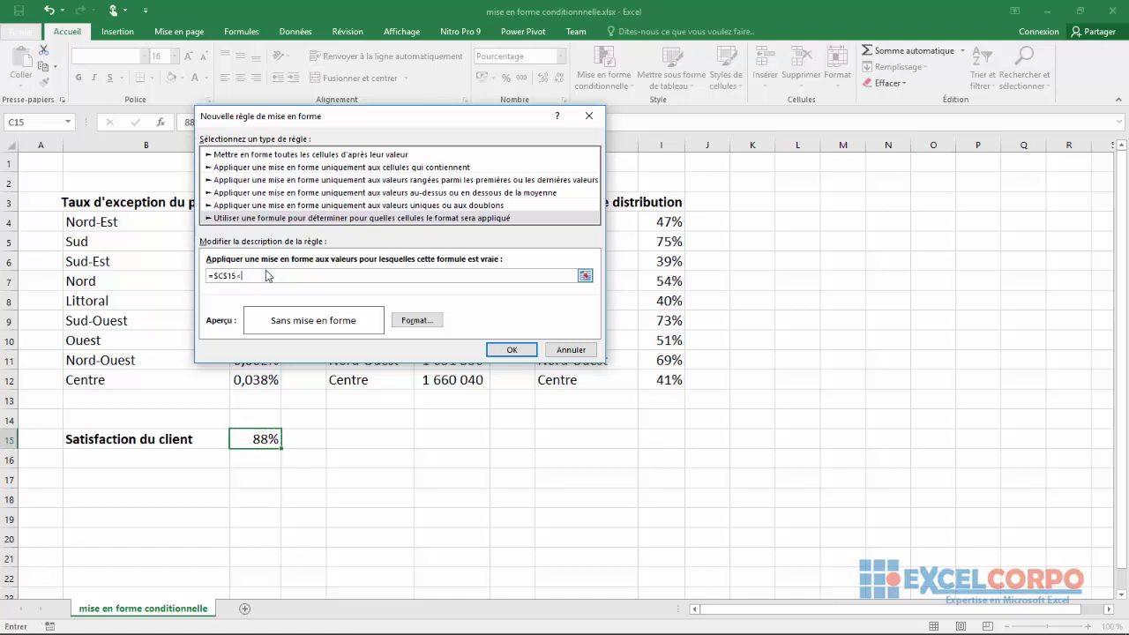
type("90")
type("%")
- Give the rule a red fill and apply it, turning the 88% cell C15 red
left_click(417, 324)
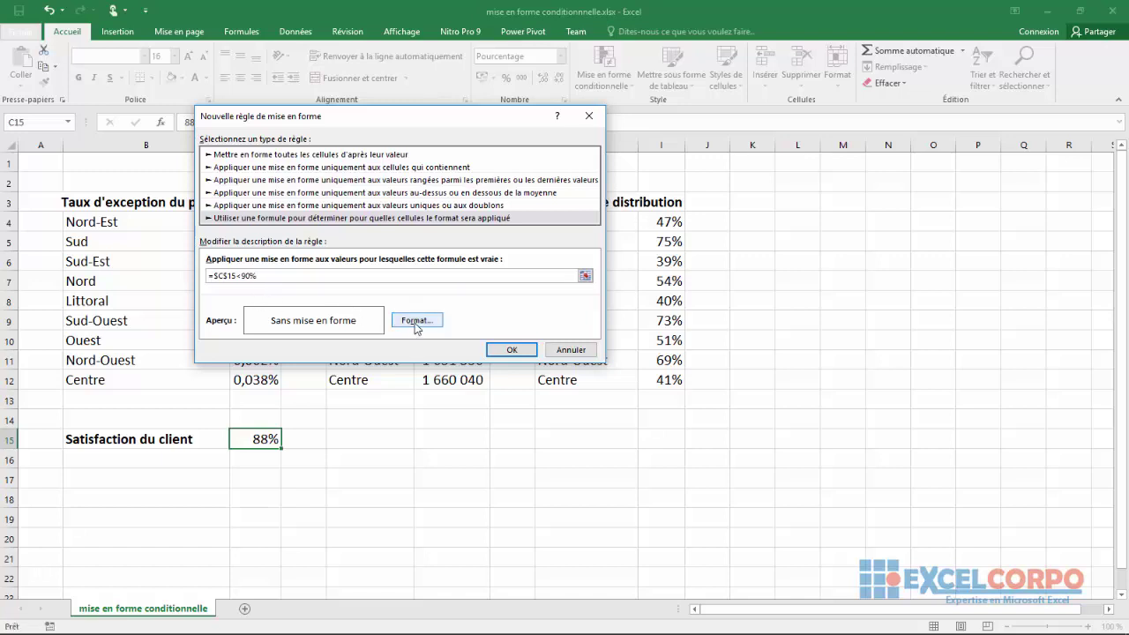
left_click(416, 322)
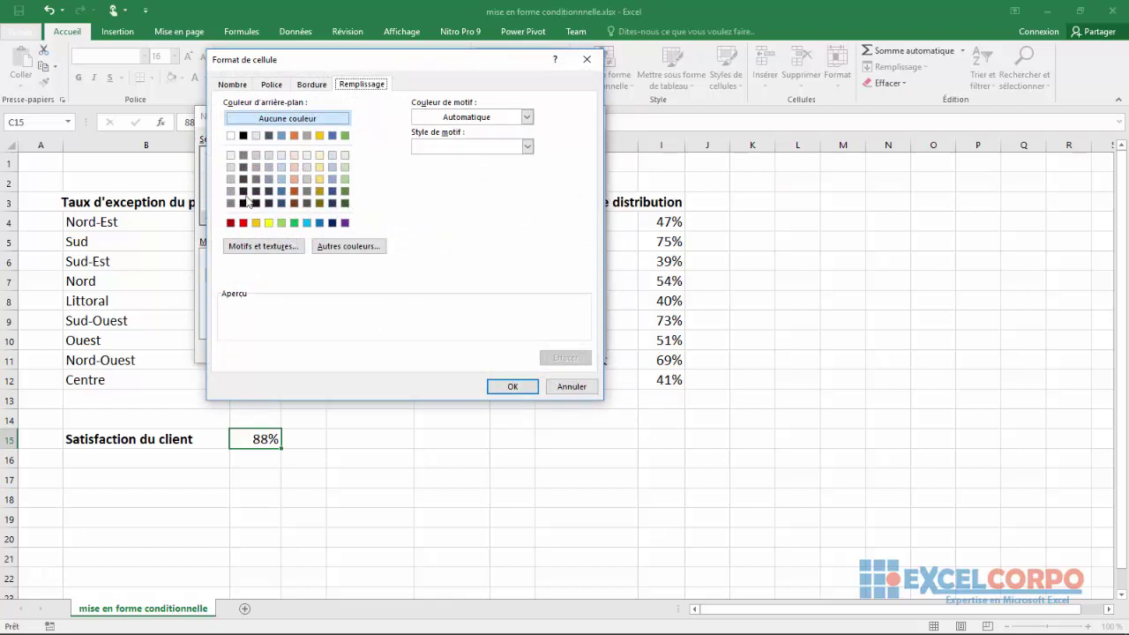
left_click(244, 223)
left_click(244, 223)
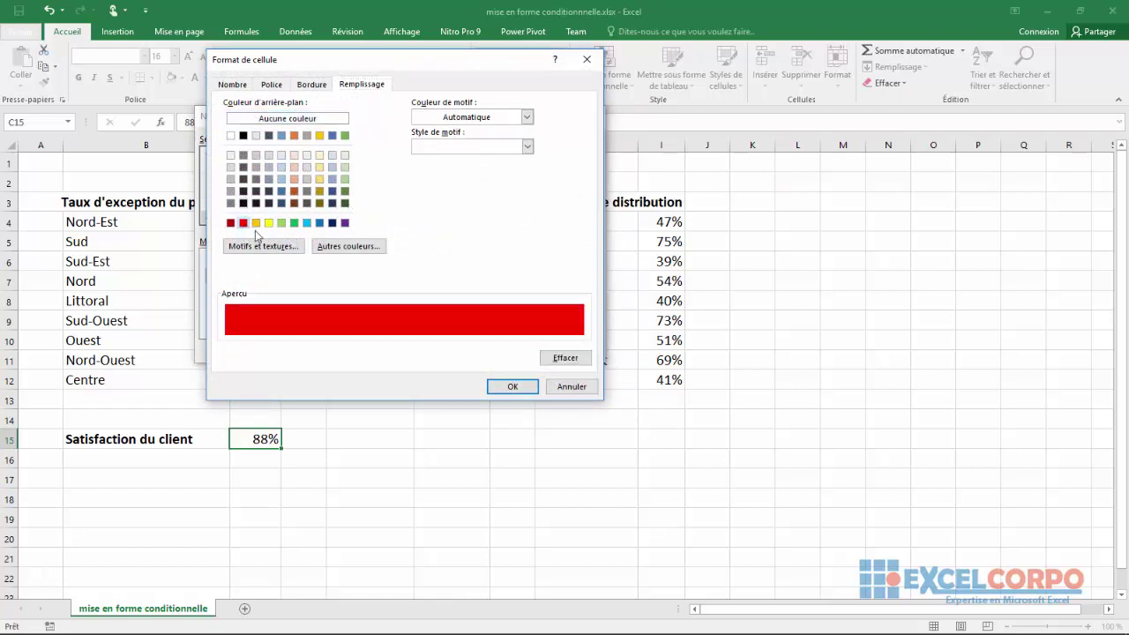
left_click(511, 386)
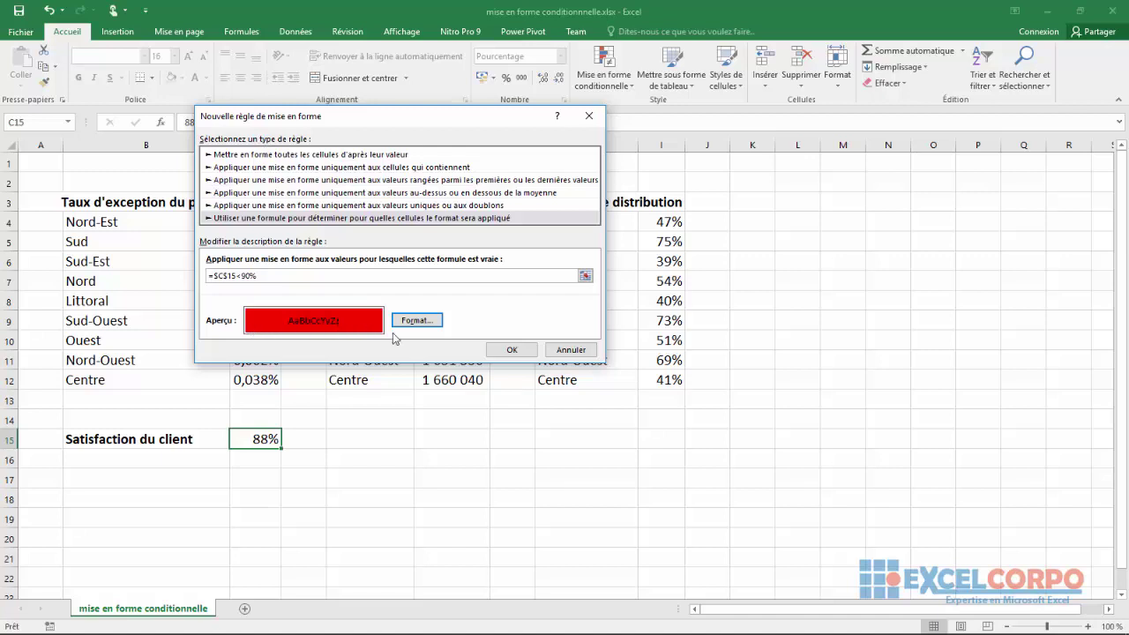
left_click(512, 351)
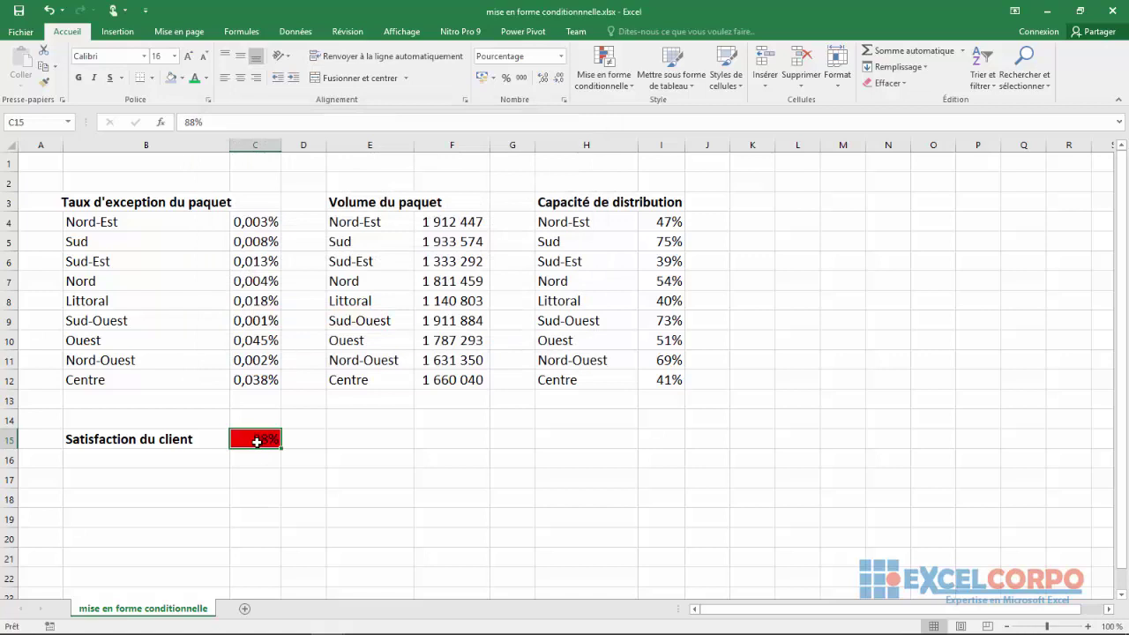
- Change the customer satisfaction value in C15 to 100%
left_click(196, 121)
key("BackSpace")
key("BackSpace")
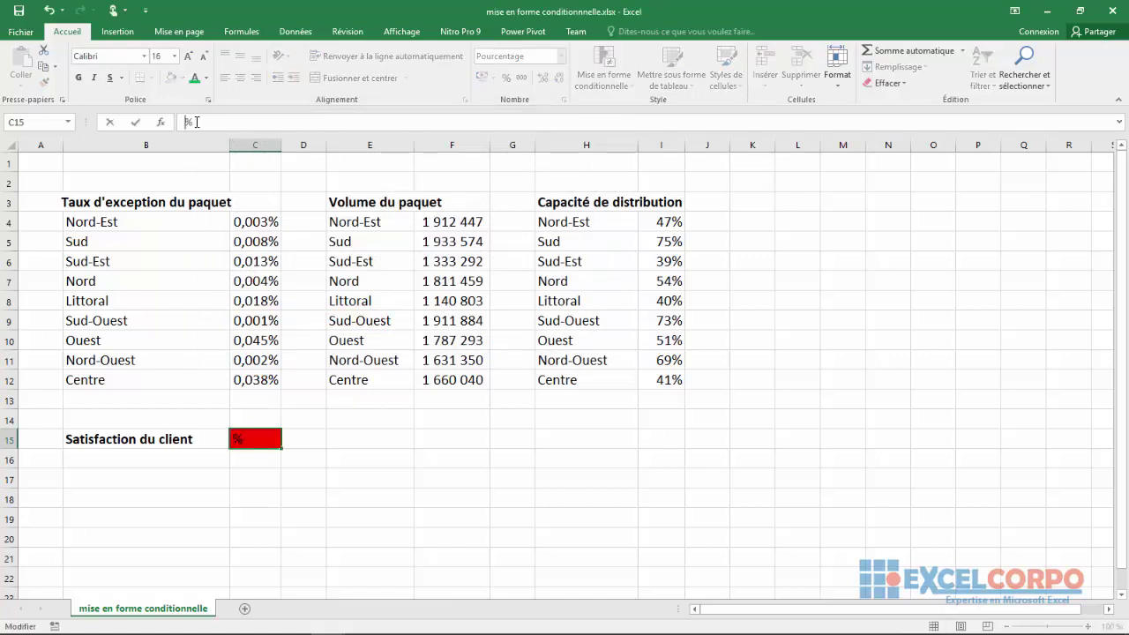
type("100")
key("Return")
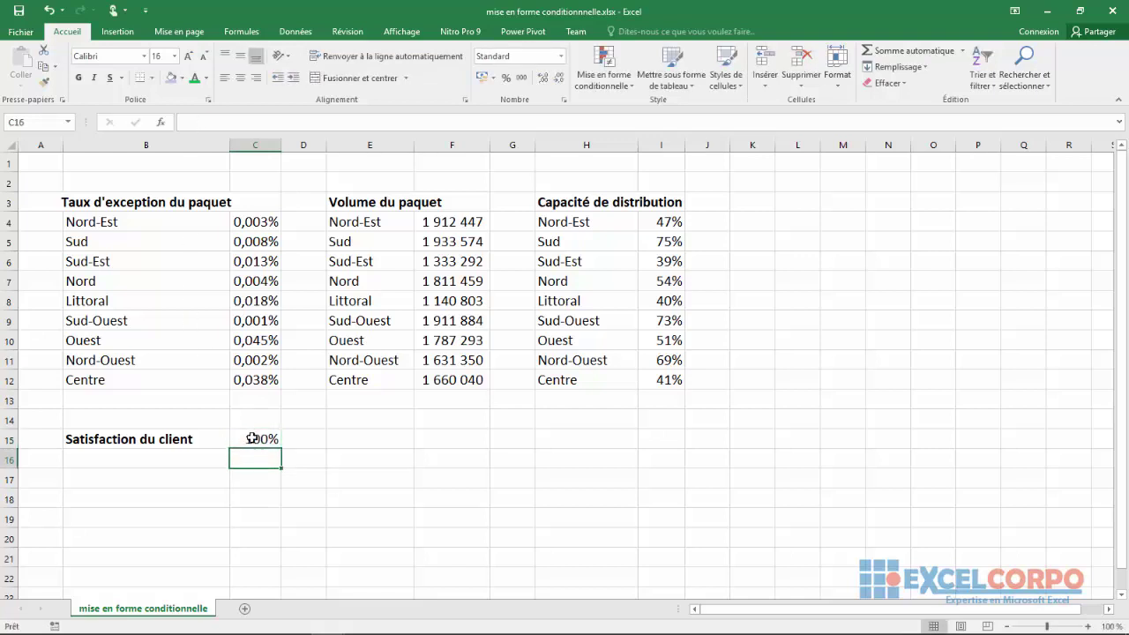
left_click(252, 438)
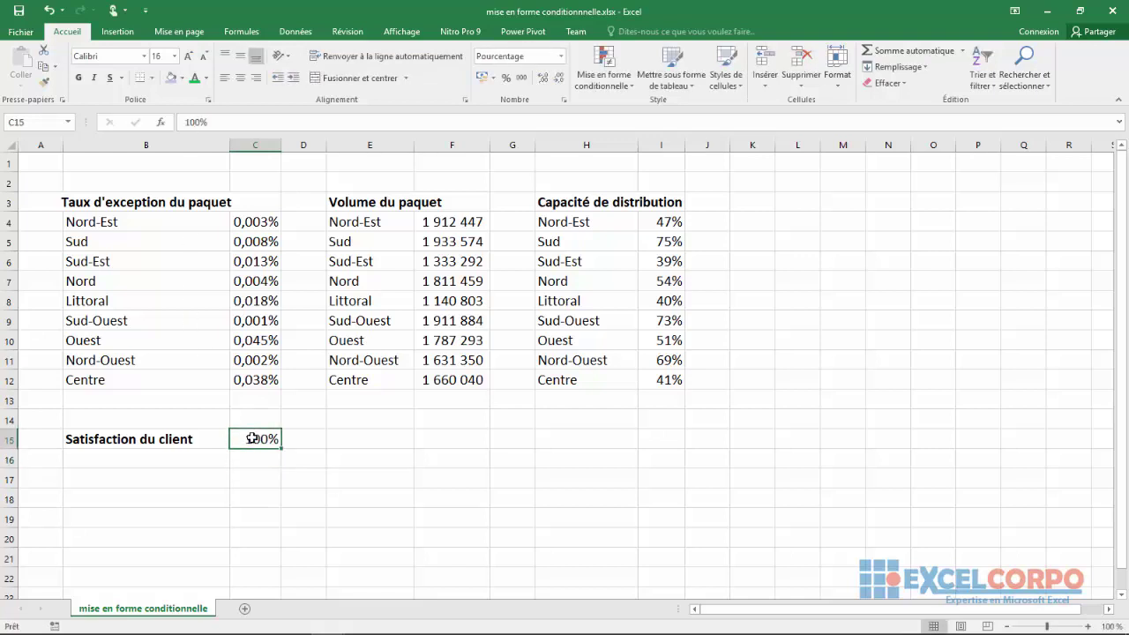
- Change C15 to 50% and check that it shows the red fill
left_click(197, 121)
key("BackSpace")
key("BackSpace")
key("BackSpace")
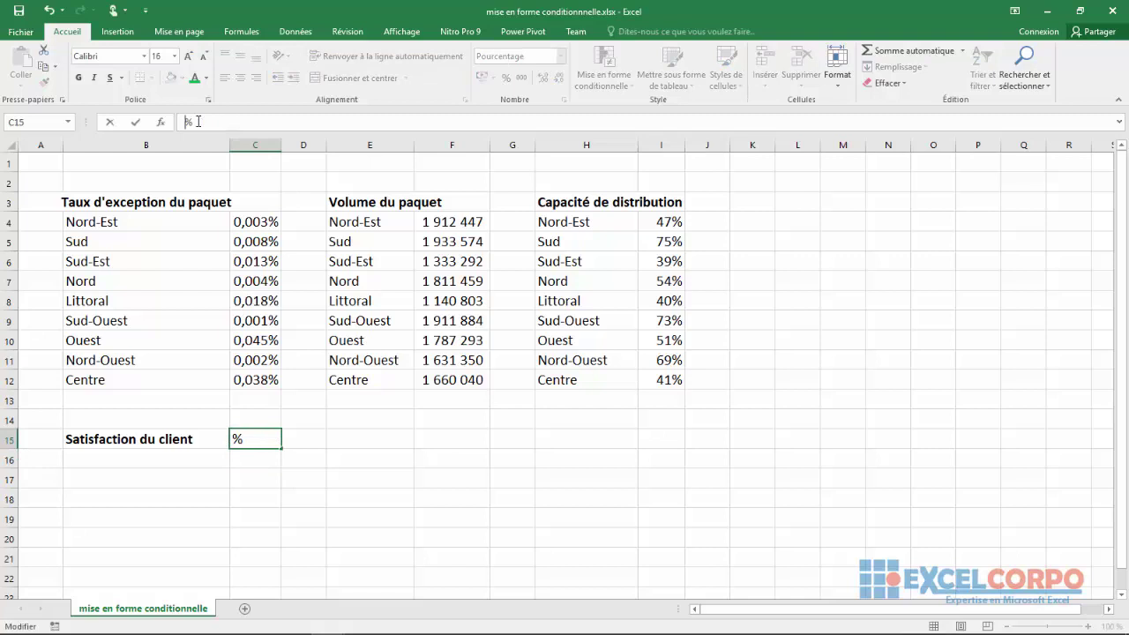
type("50")
key("Return")
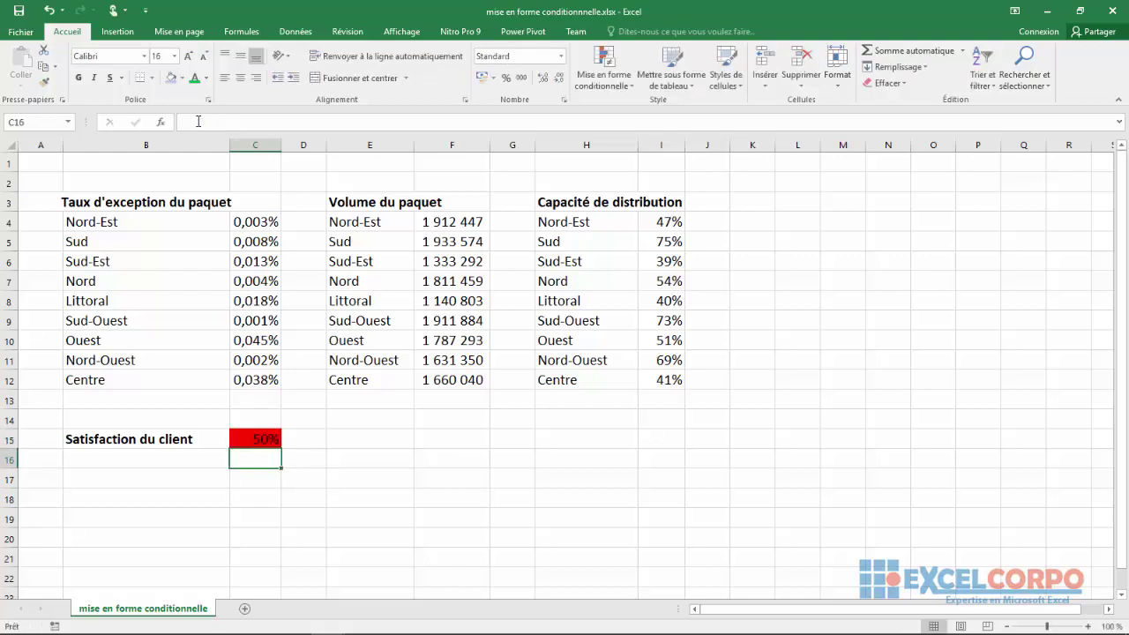
left_click(245, 438)
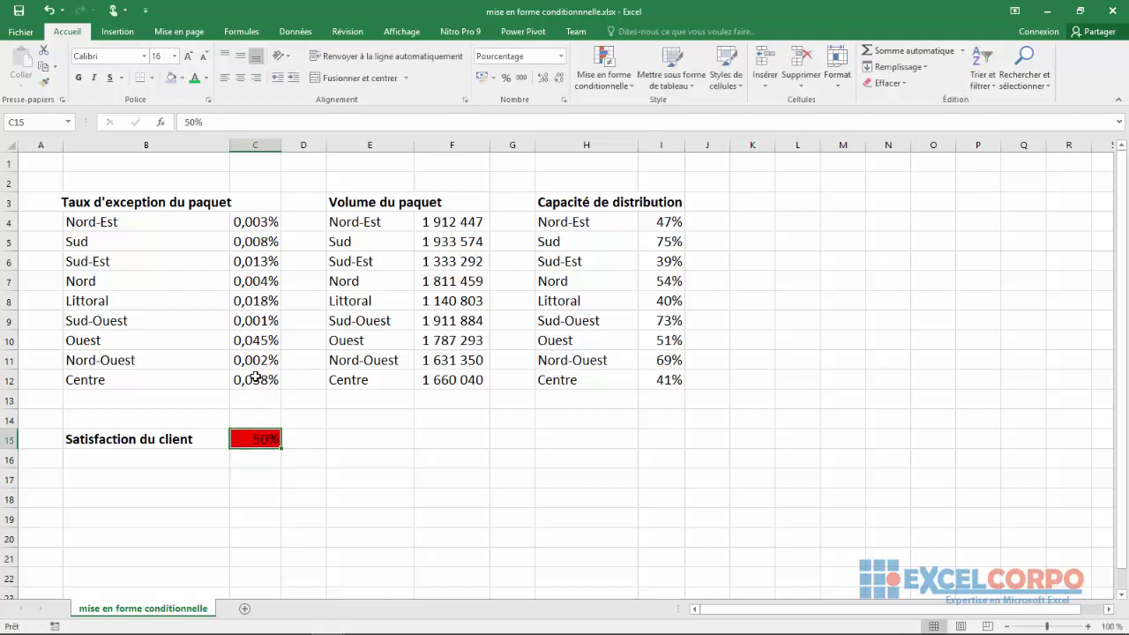
left_click(332, 433)
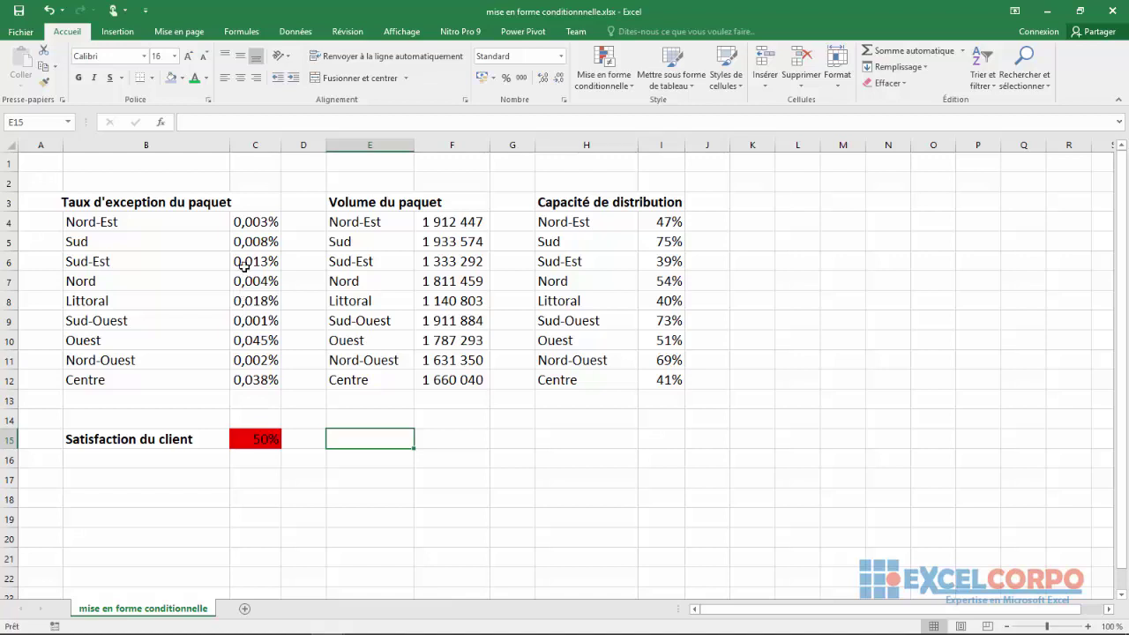
- Add solid-fill blue data bars to the exception rates in C4:C12
left_click_drag(252, 221, 252, 372)
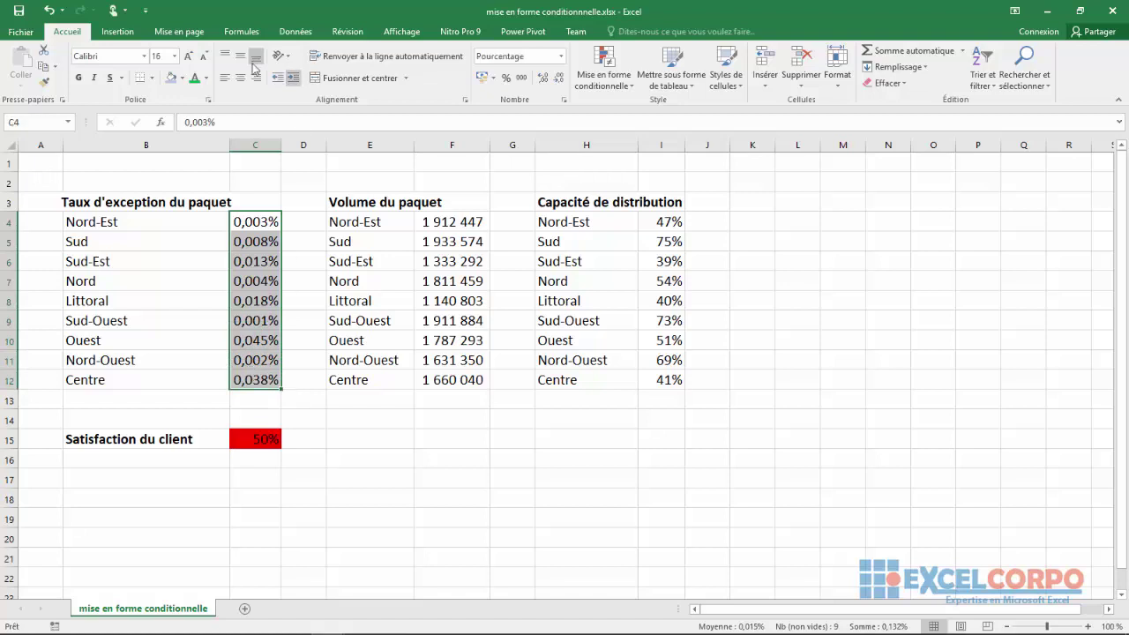
left_click(627, 90)
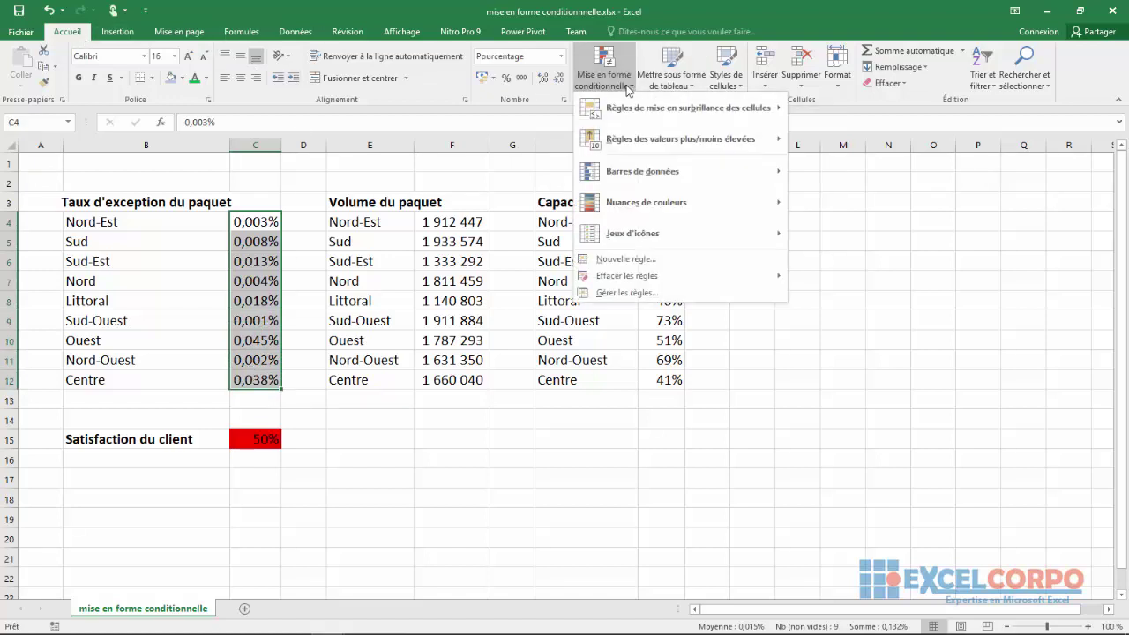
mouse_move(651, 174)
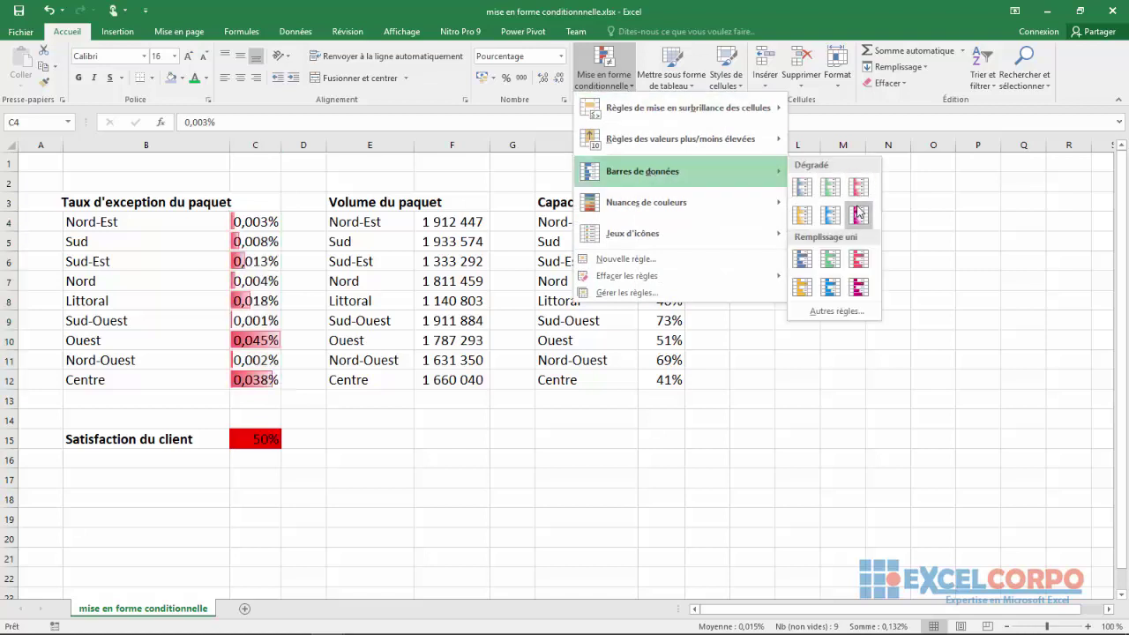
left_click(834, 287)
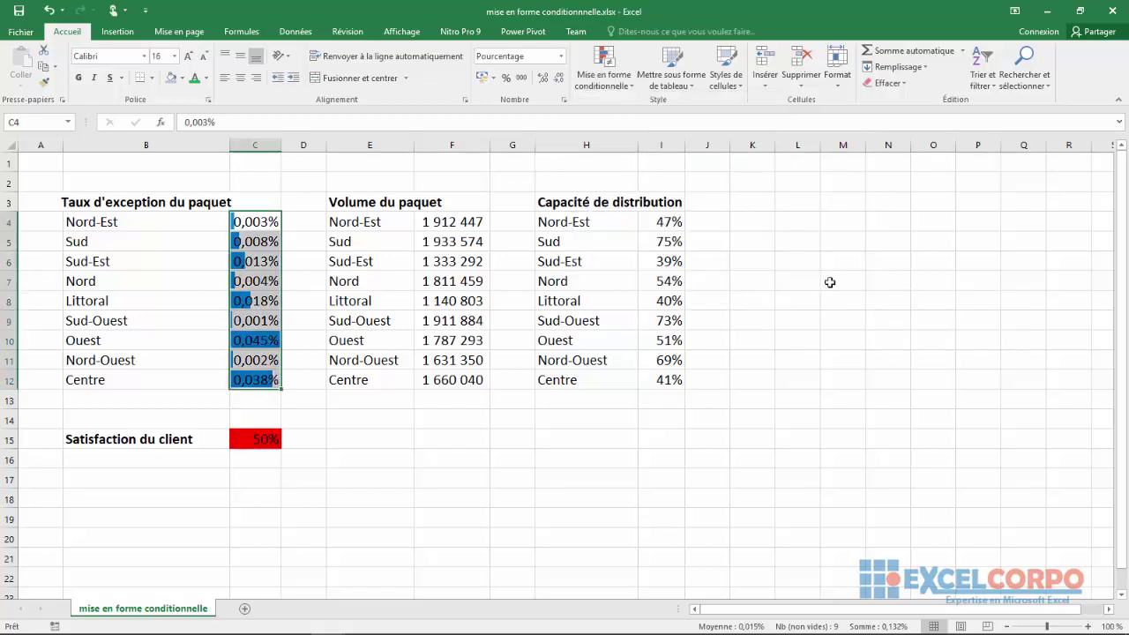
left_click(741, 424)
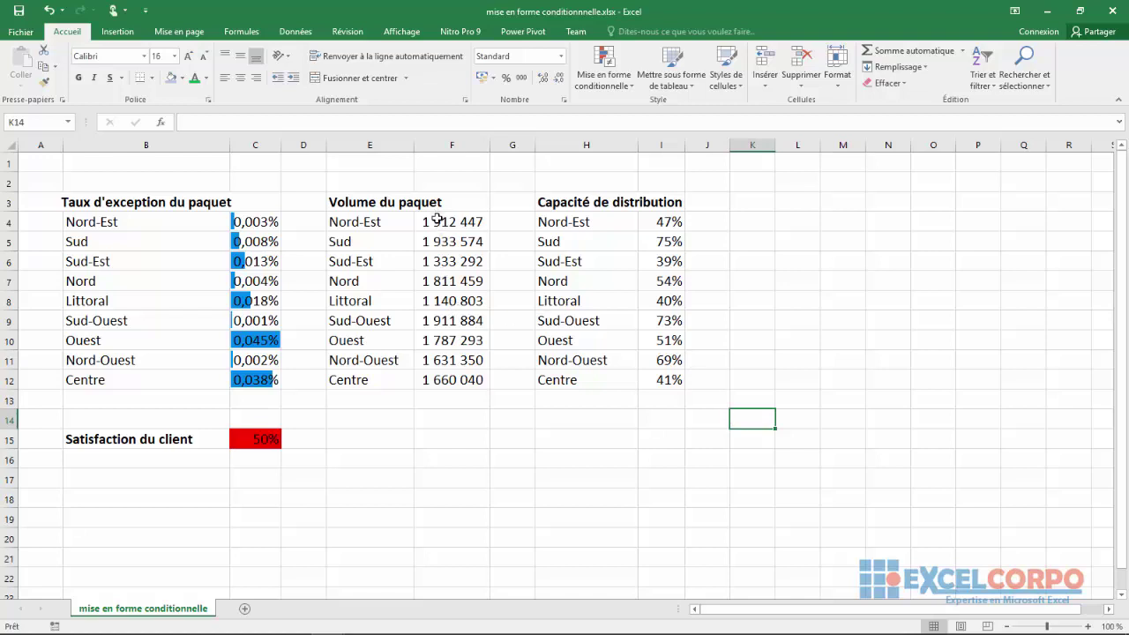
left_click_drag(437, 219, 441, 379)
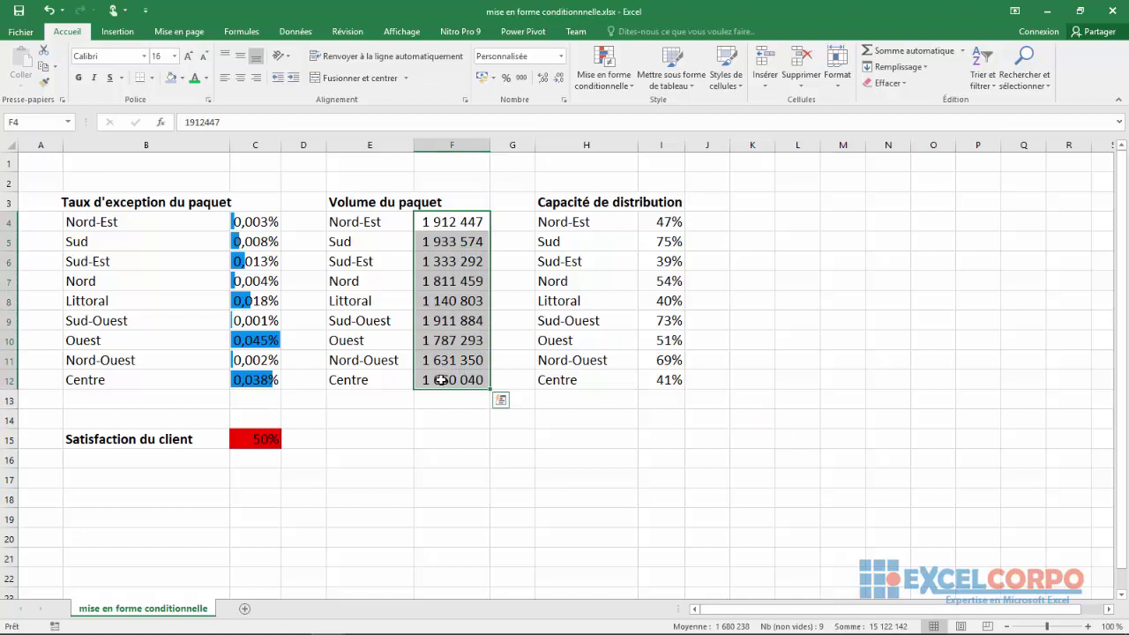
- Apply the uncircled 3-symbol icon set (check, exclamation, cross) to volumes F4:F12
left_click(637, 89)
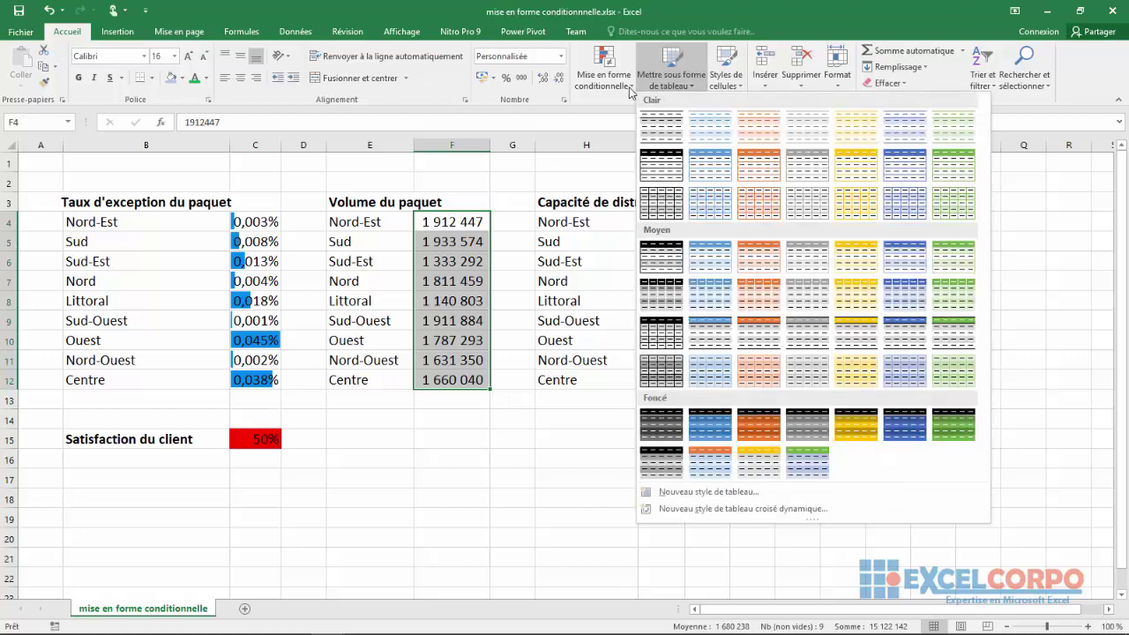
left_click(626, 86)
mouse_move(638, 233)
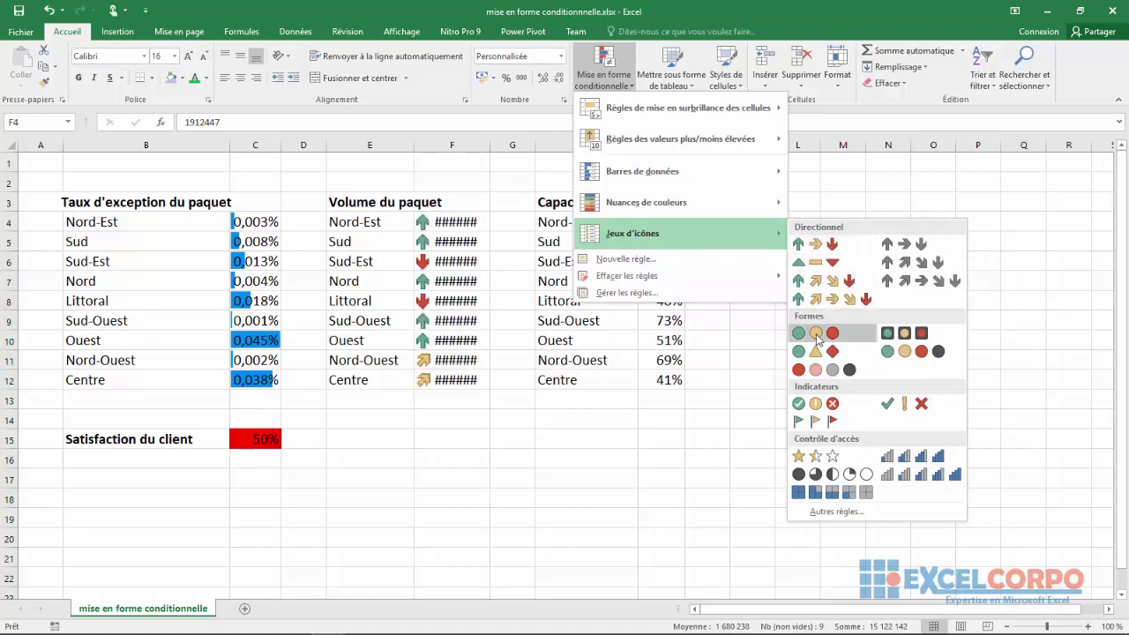
left_click(906, 406)
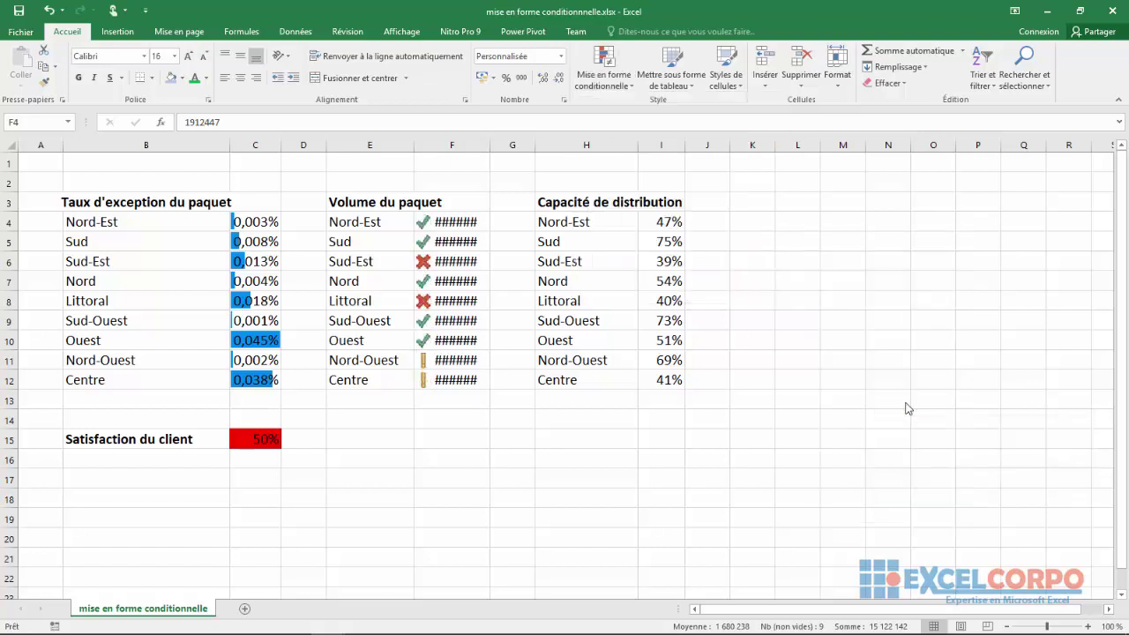
- Widen column F so the package volume numbers are fully visible
left_click_drag(491, 149, 515, 150)
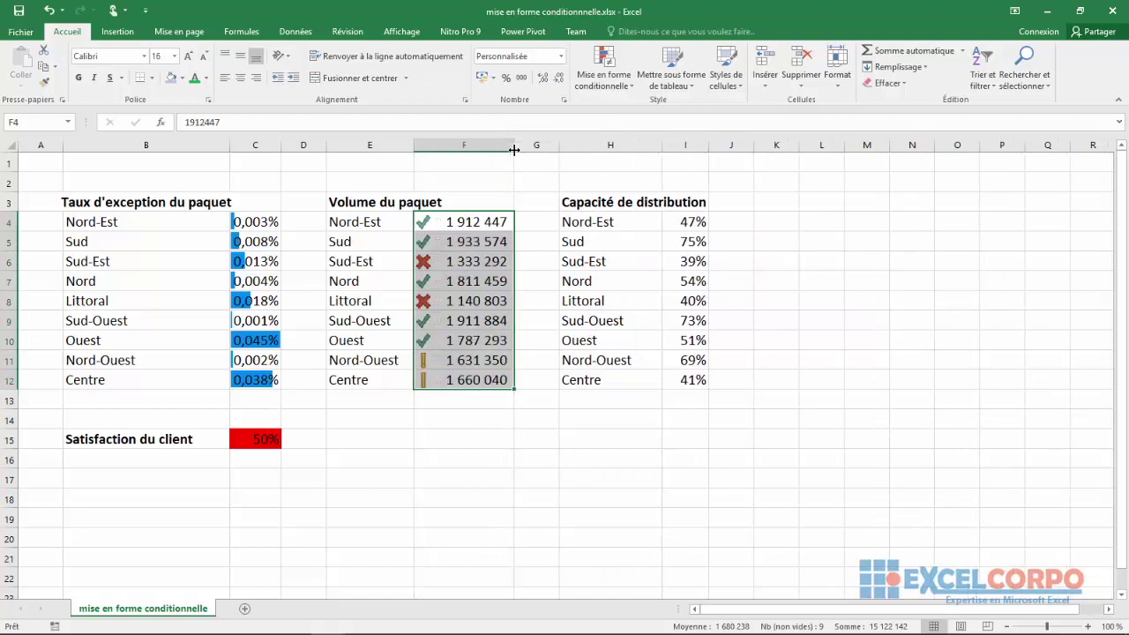
left_click(454, 308)
left_click(461, 377)
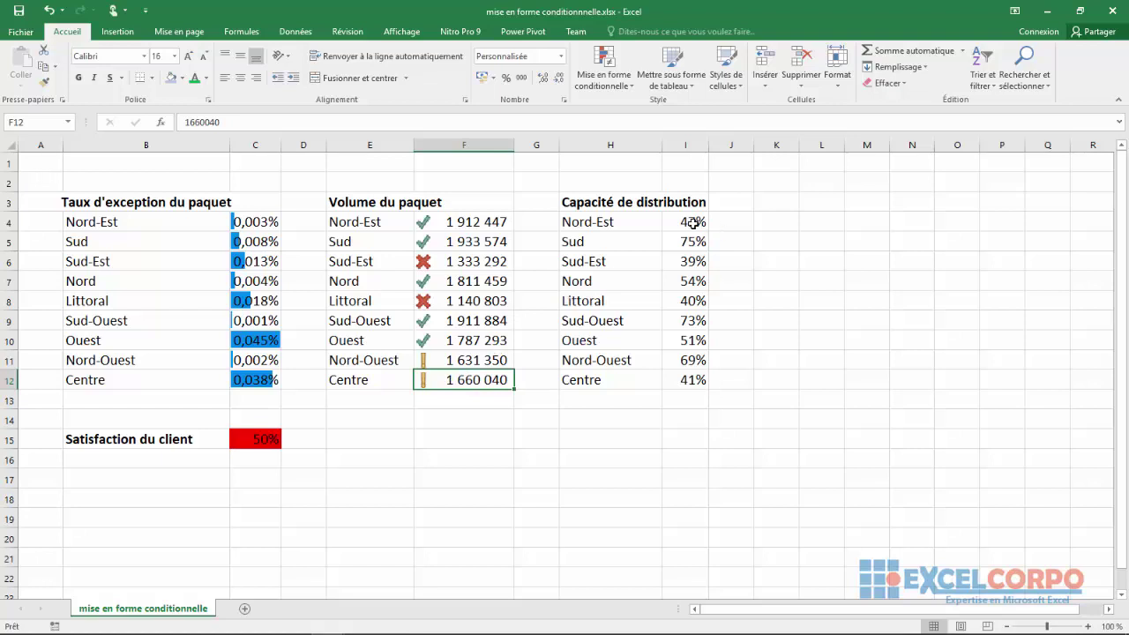
left_click_drag(691, 222, 693, 379)
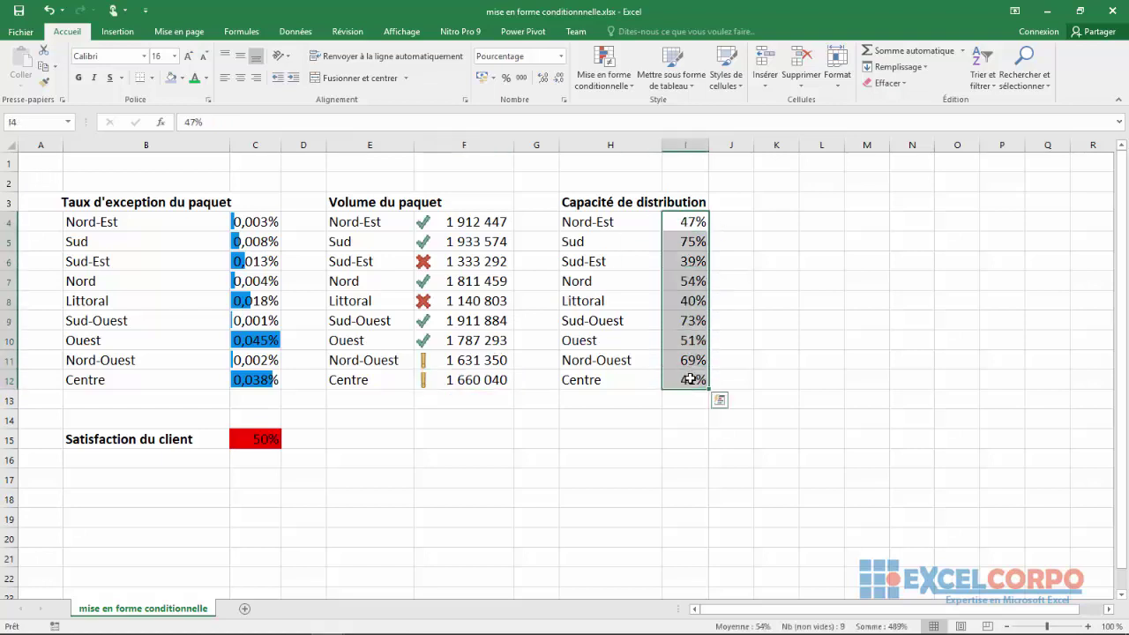
- Start a new rule for I4:I12 and set its format style to Jeux d'icônes
left_click(622, 86)
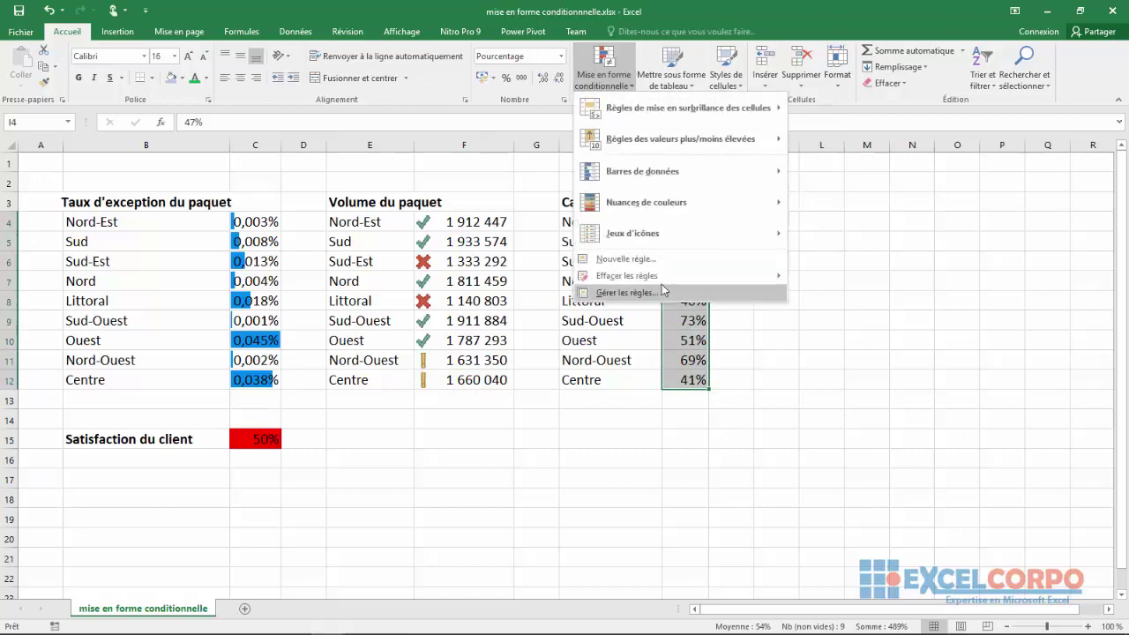
left_click(612, 261)
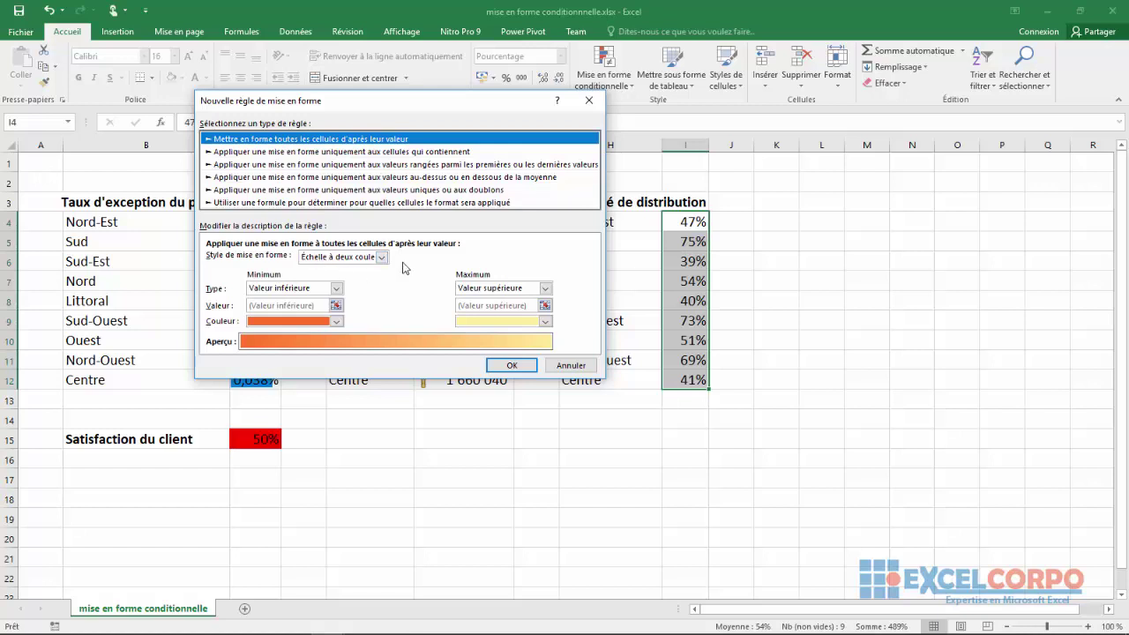
left_click(382, 258)
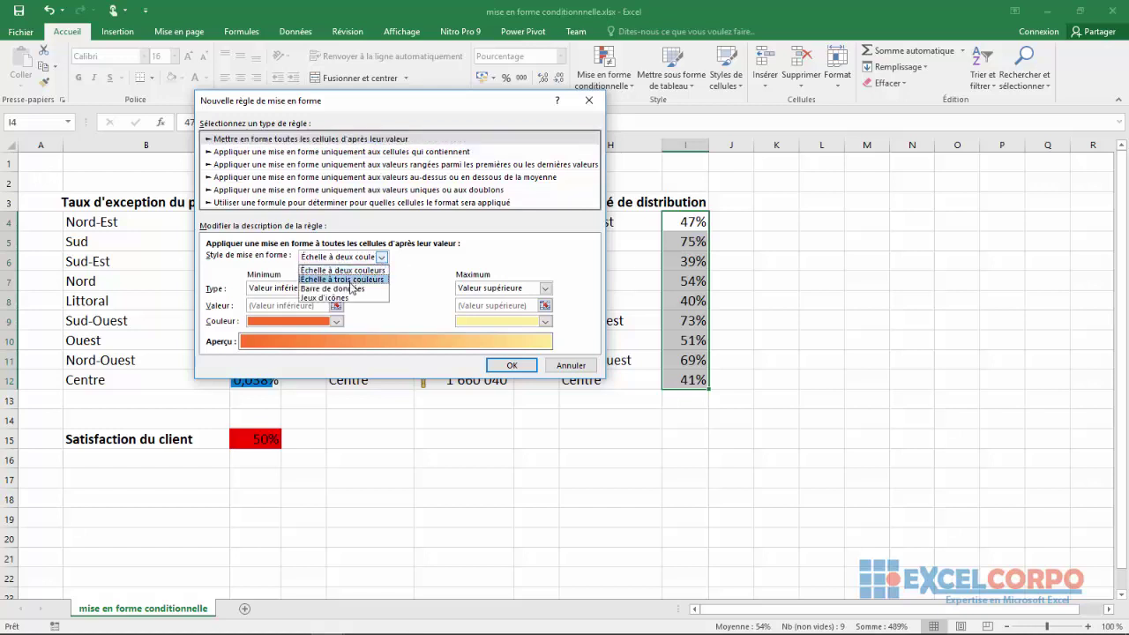
left_click(352, 280)
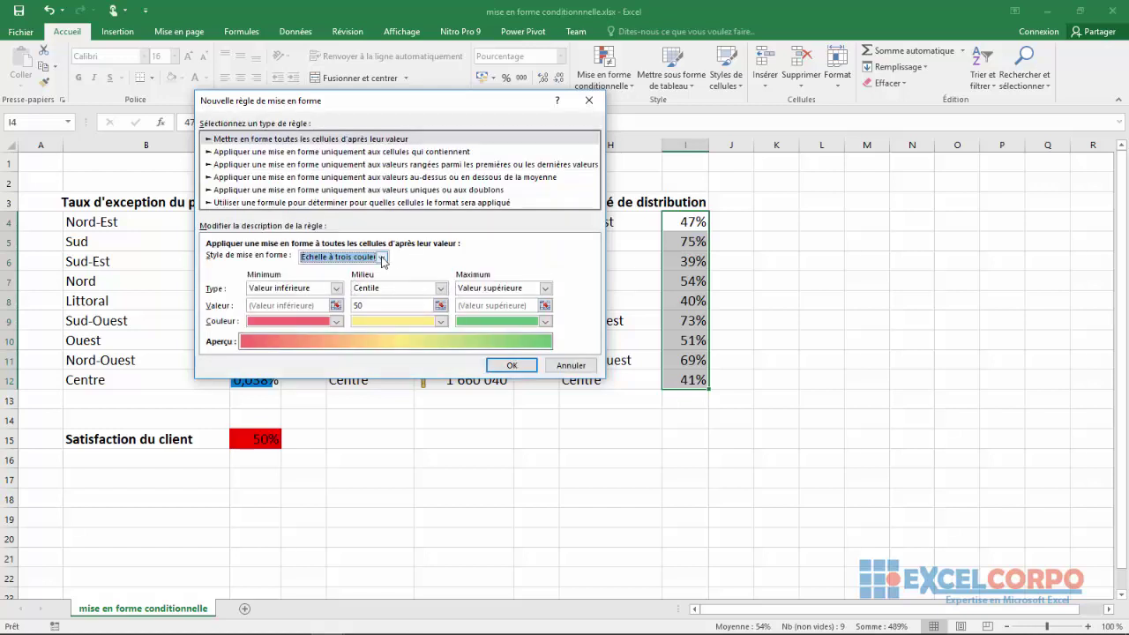
left_click(382, 258)
left_click(335, 291)
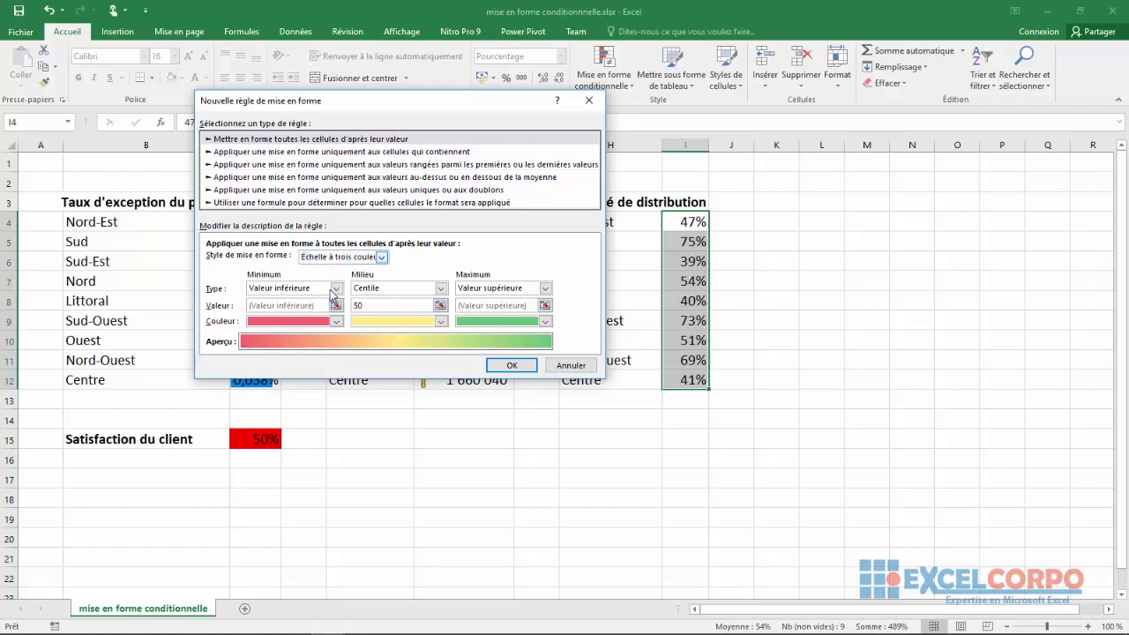
left_click(381, 257)
left_click(328, 298)
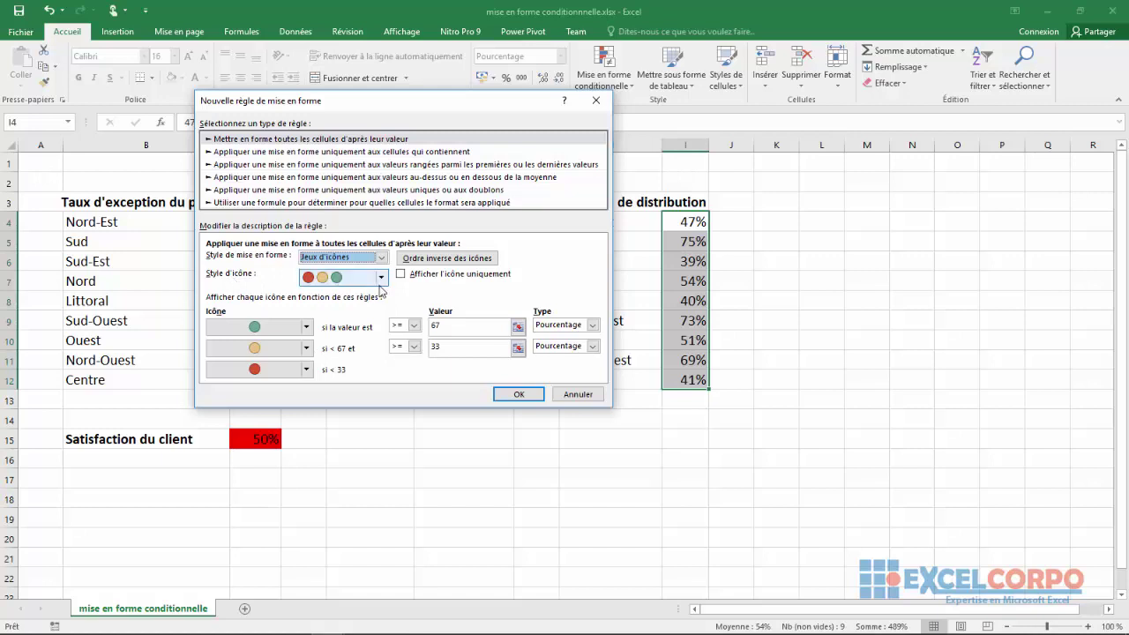
- Choose 3 Symboles (avec cercle) with Pourcentage thresholds and apply the icon rule
left_click(381, 278)
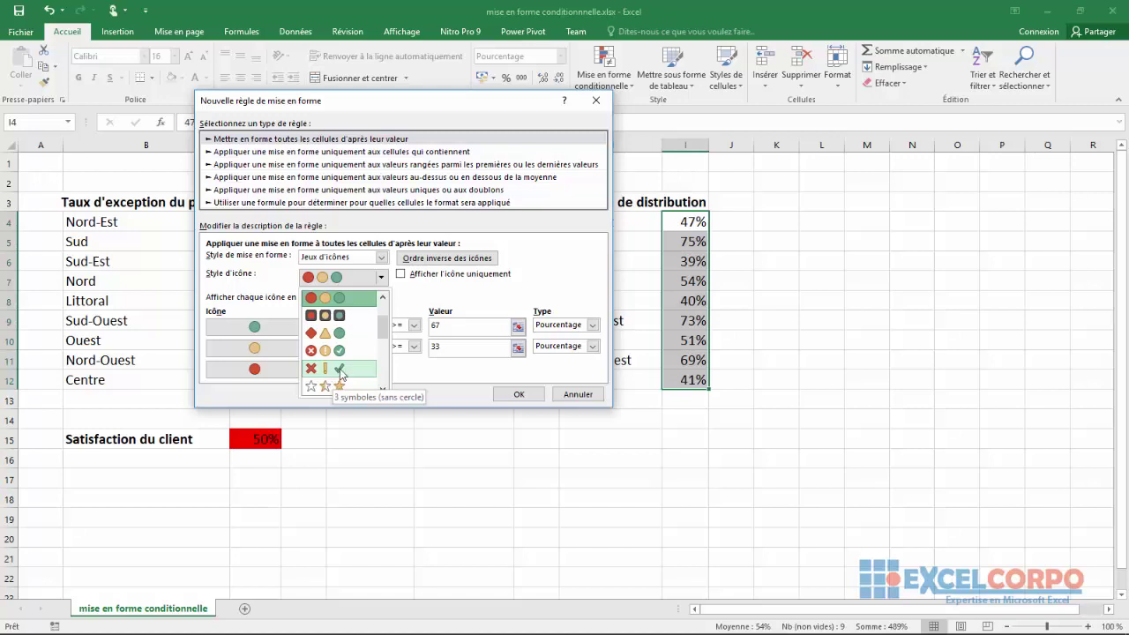
left_click_drag(383, 327, 379, 405)
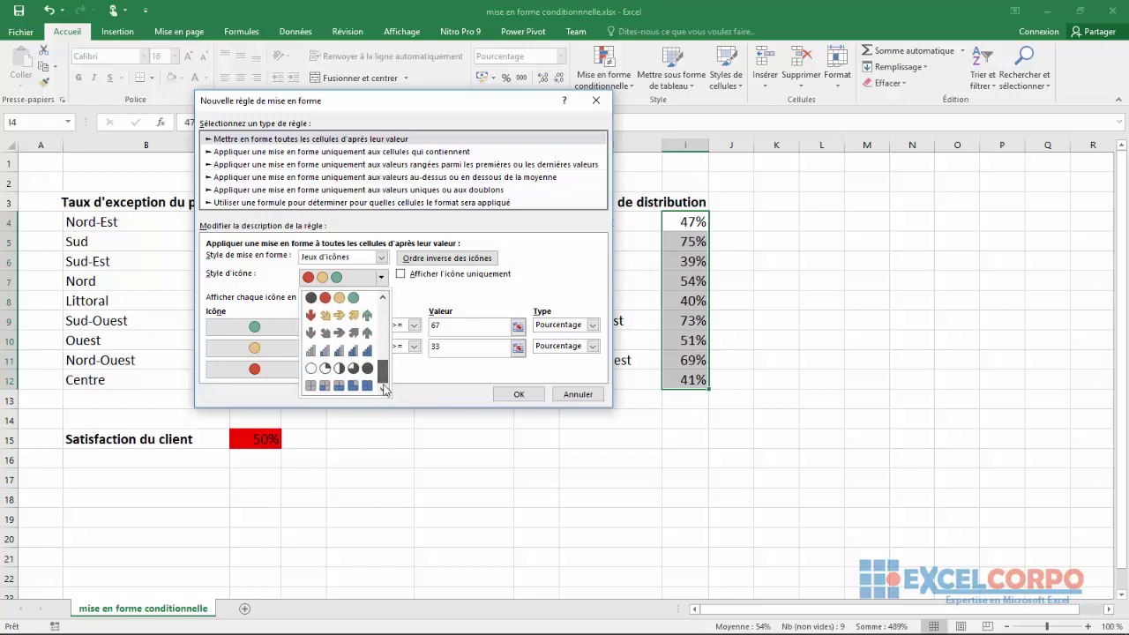
left_click_drag(382, 375, 382, 332)
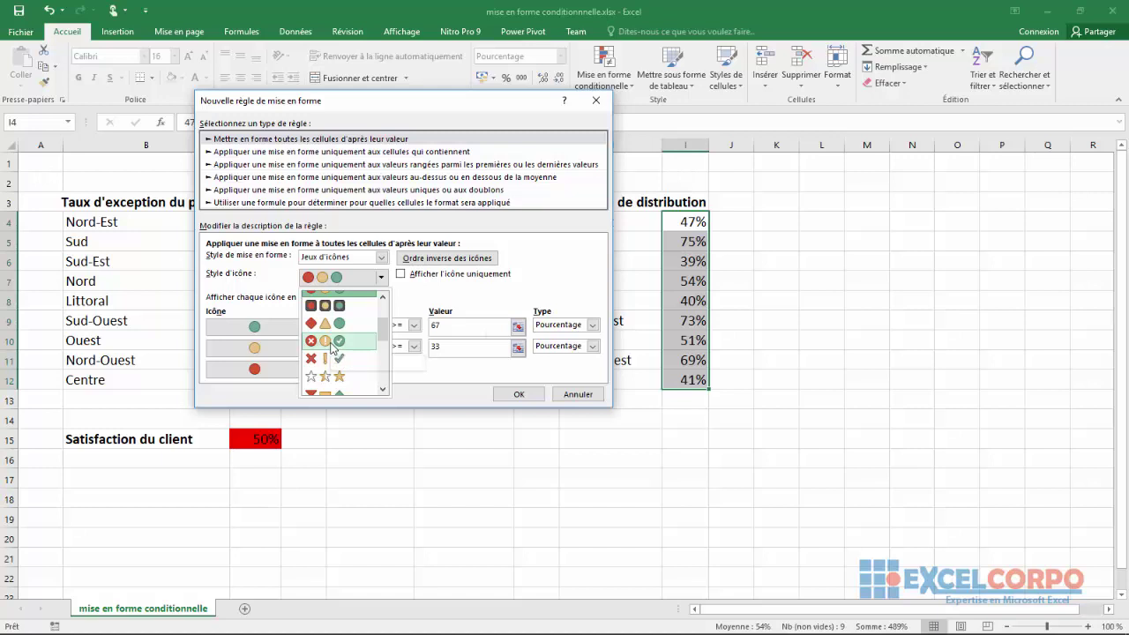
left_click(333, 344)
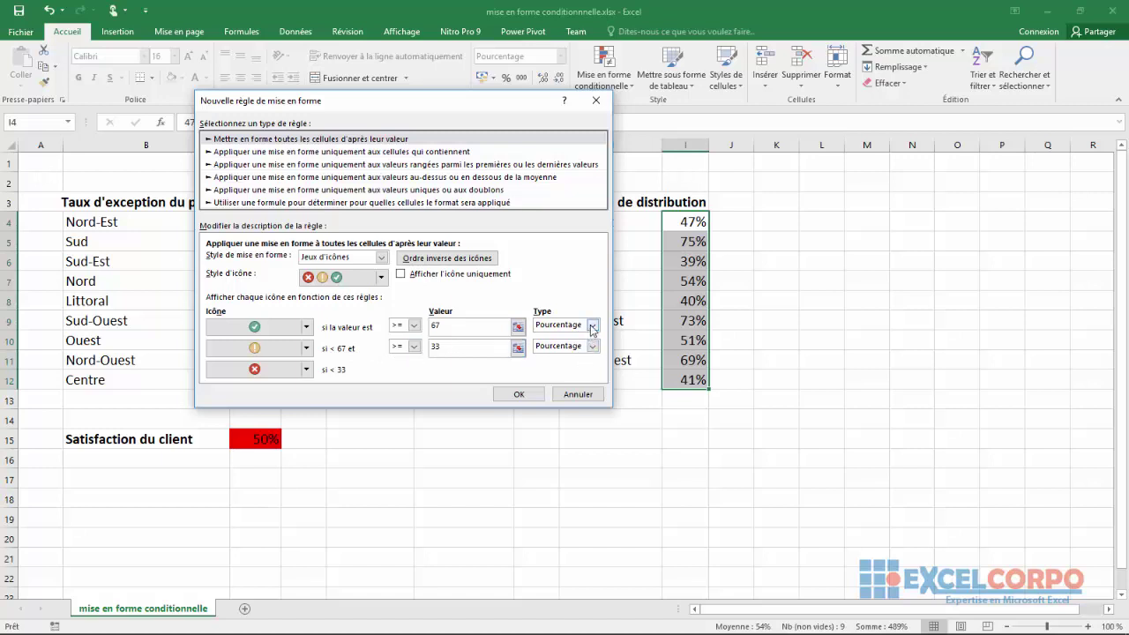
left_click(591, 327)
left_click(557, 347)
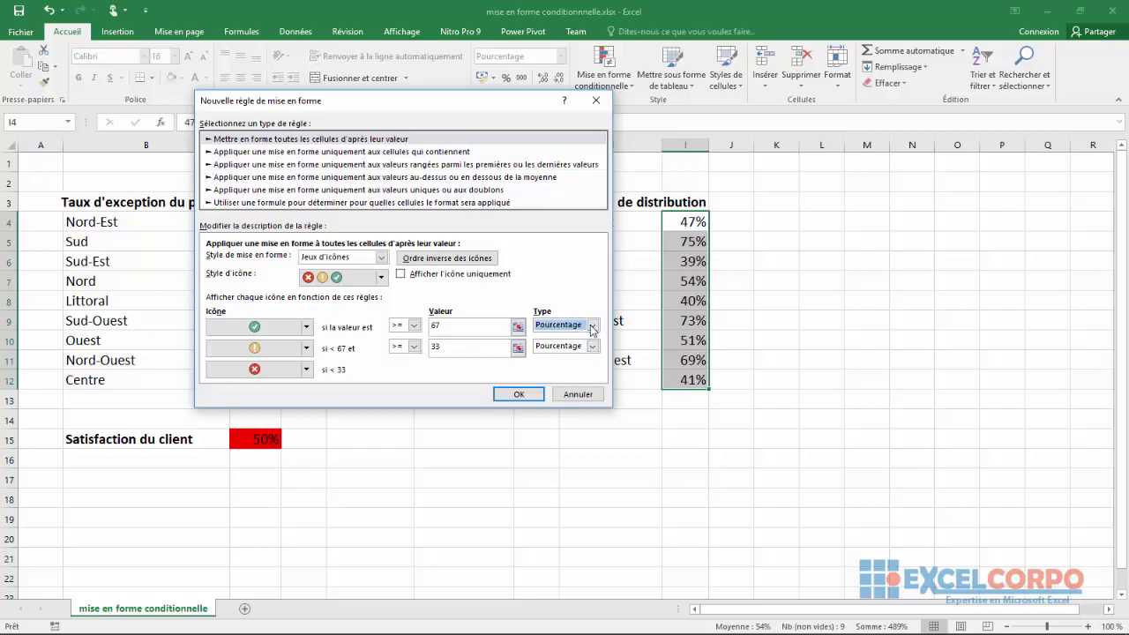
left_click(512, 394)
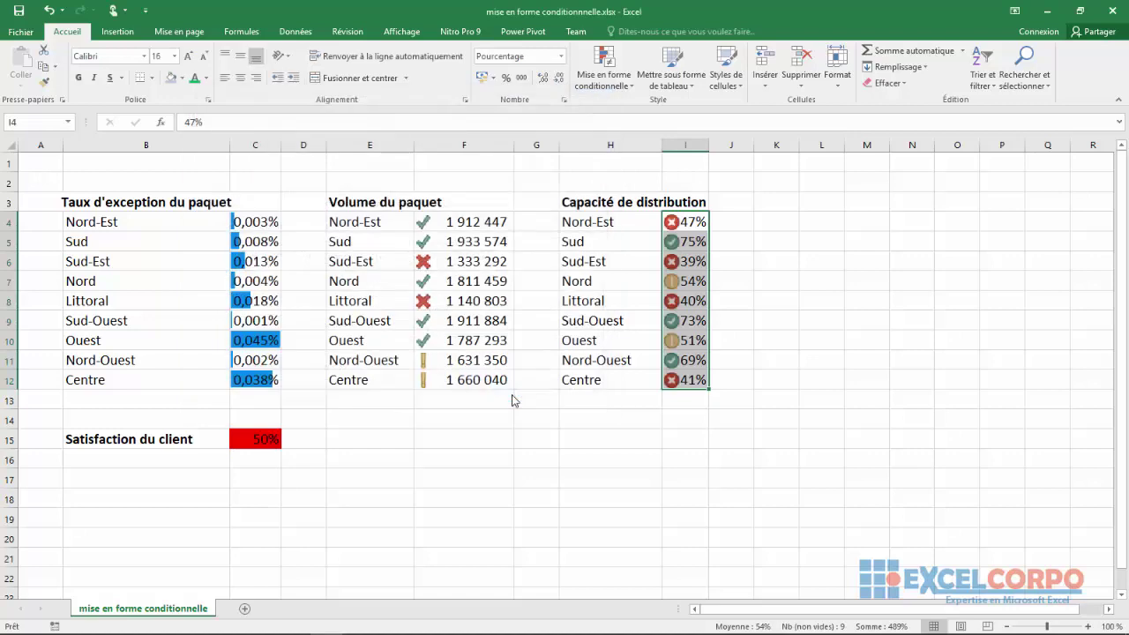
left_click(737, 273)
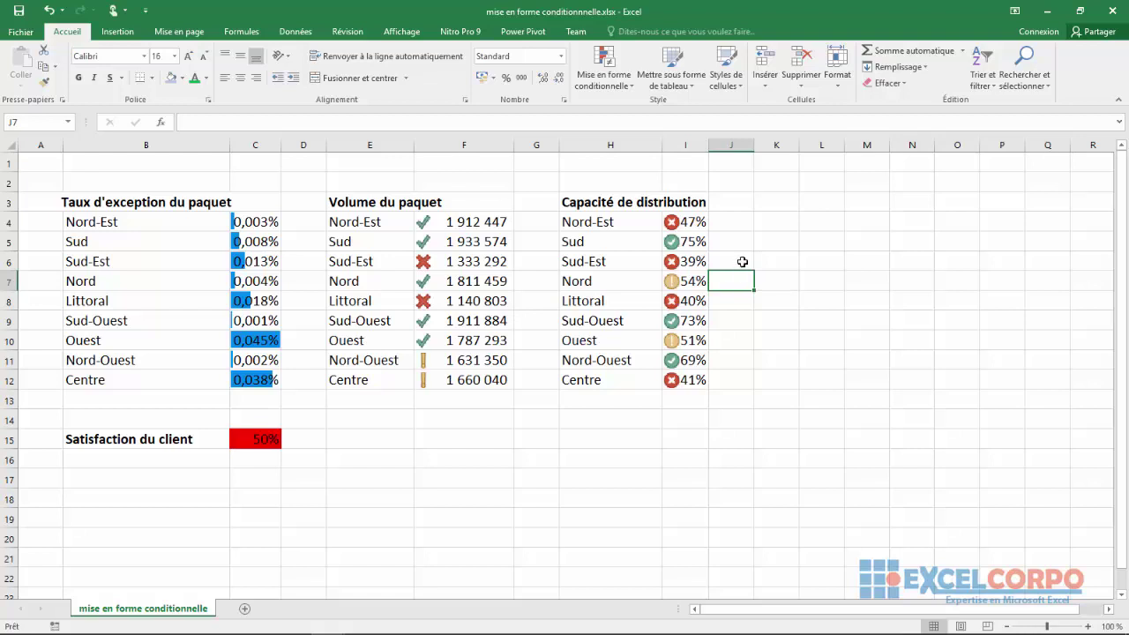
- Shade capacity percentages I4:I12 with the green-white-red colour scale, higher values greener
left_click_drag(673, 222, 675, 381)
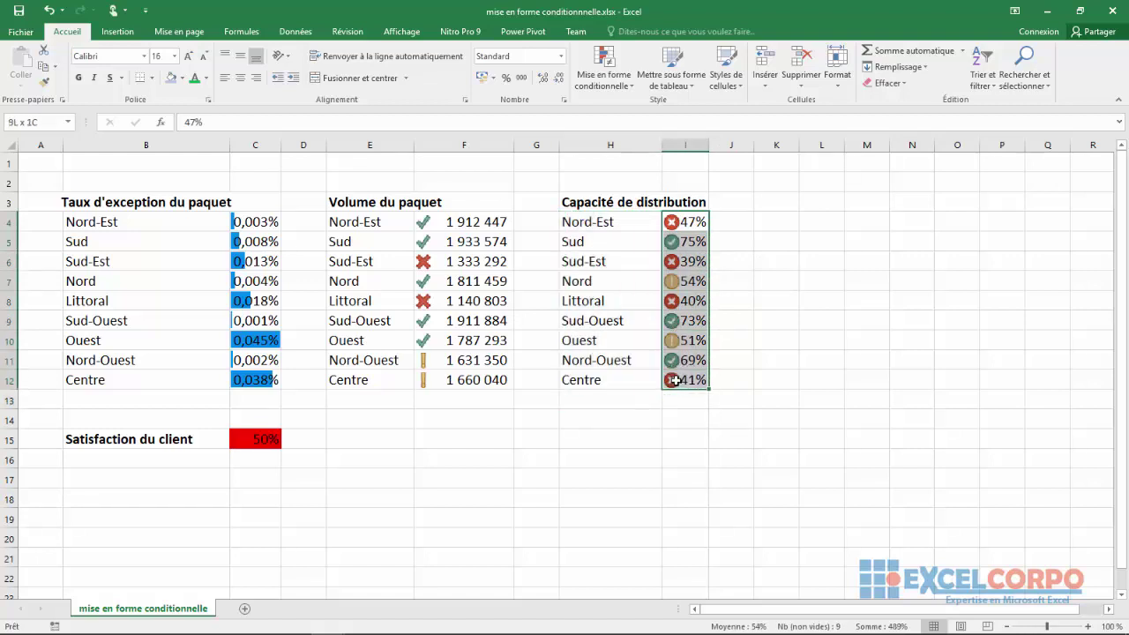
left_click(625, 87)
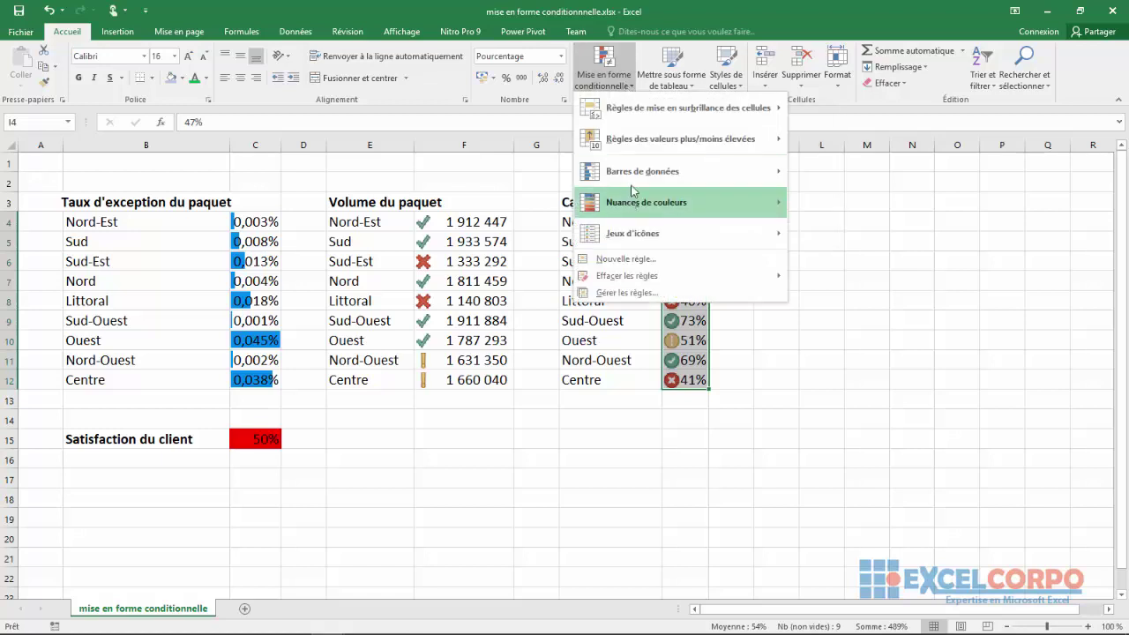
mouse_move(633, 167)
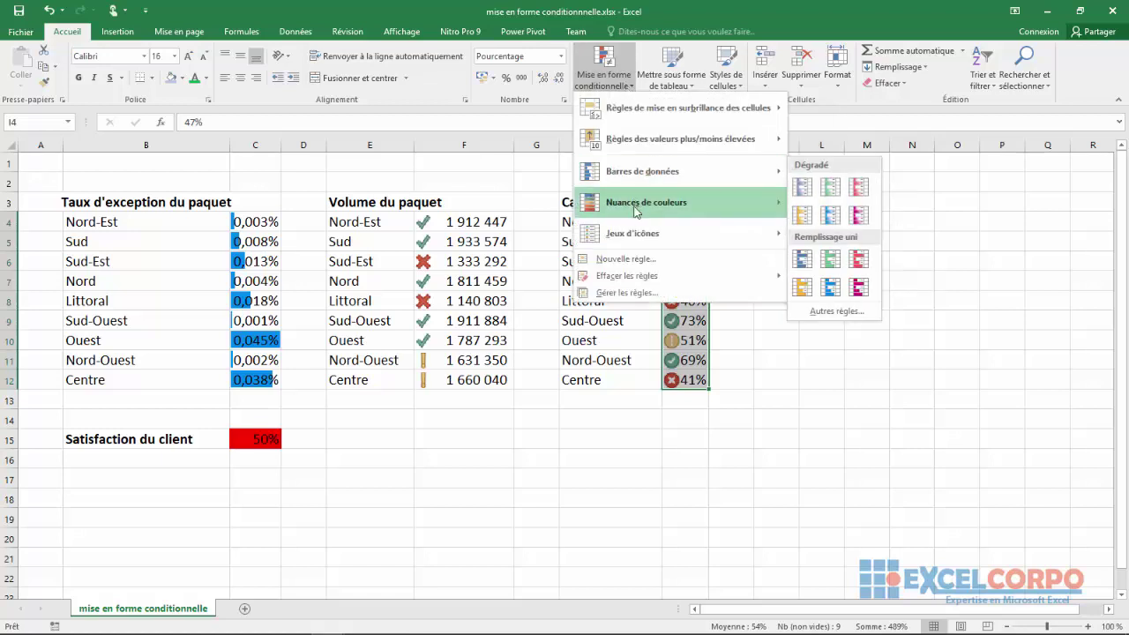
mouse_move(713, 203)
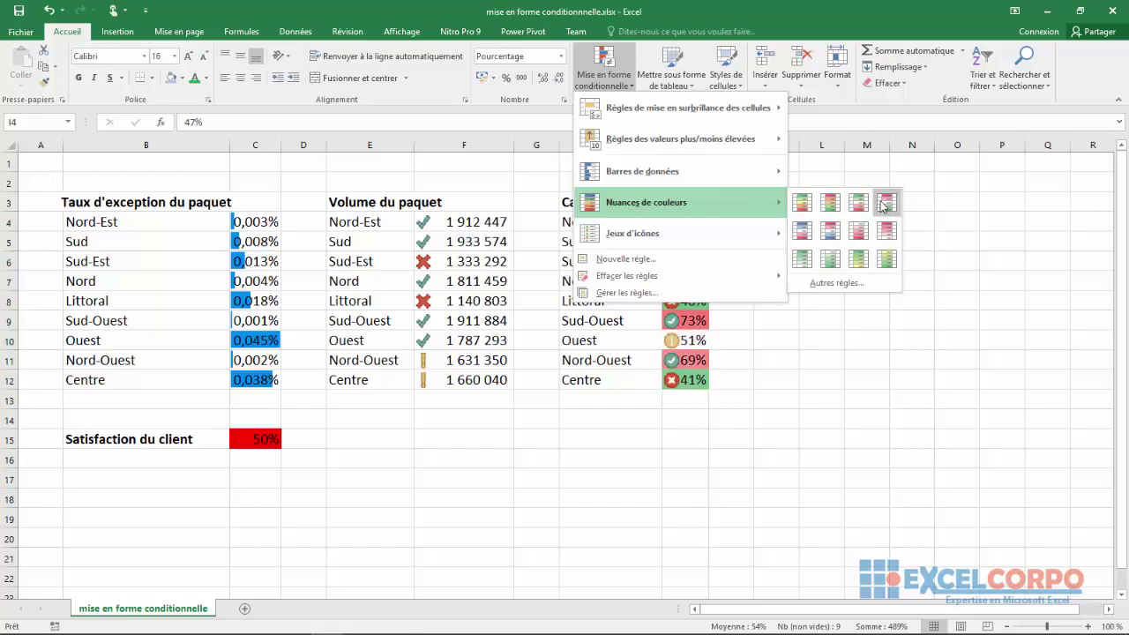
left_click(865, 204)
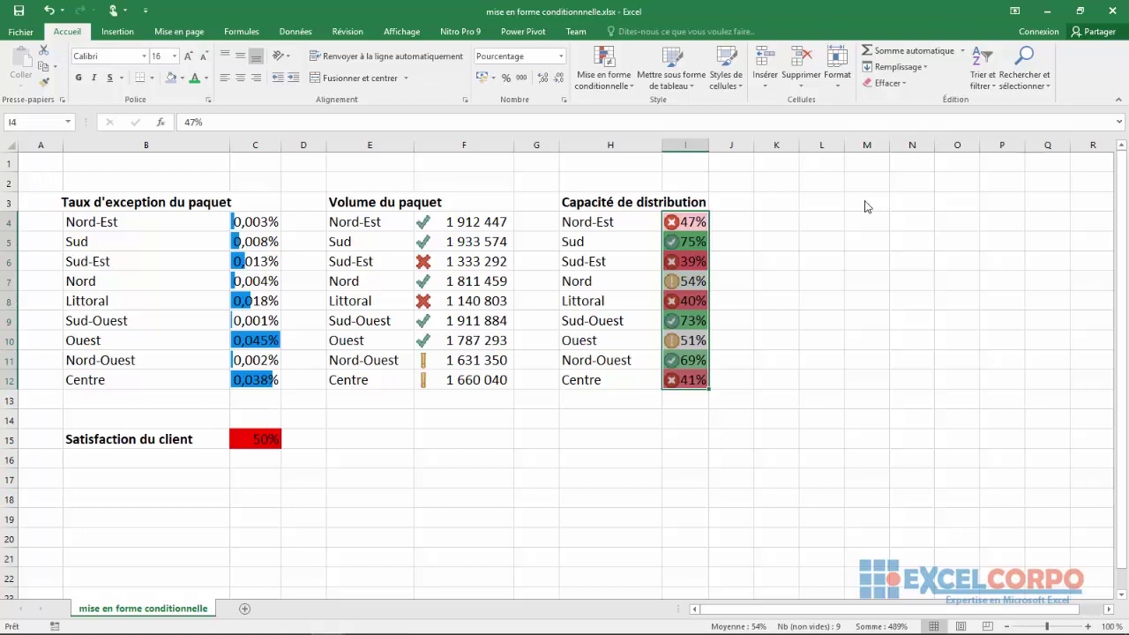
left_click(838, 209)
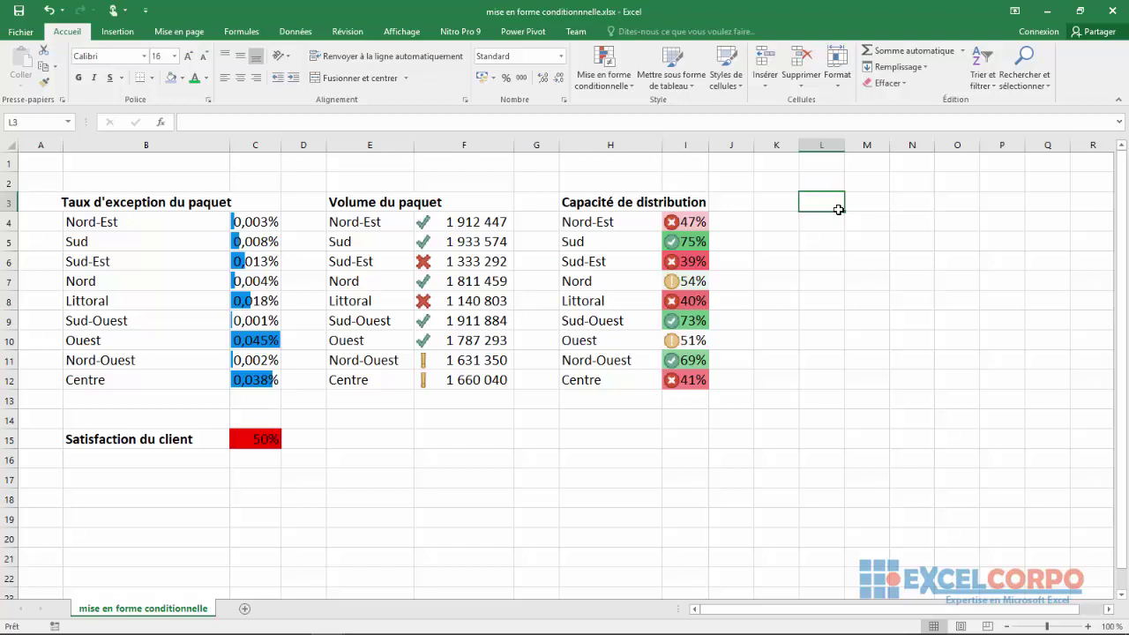
- Select volumes F4:F12 and open their icon-set rule for editing in the rules manager
key("Left")
key("Left")
key("Down")
key("Down")
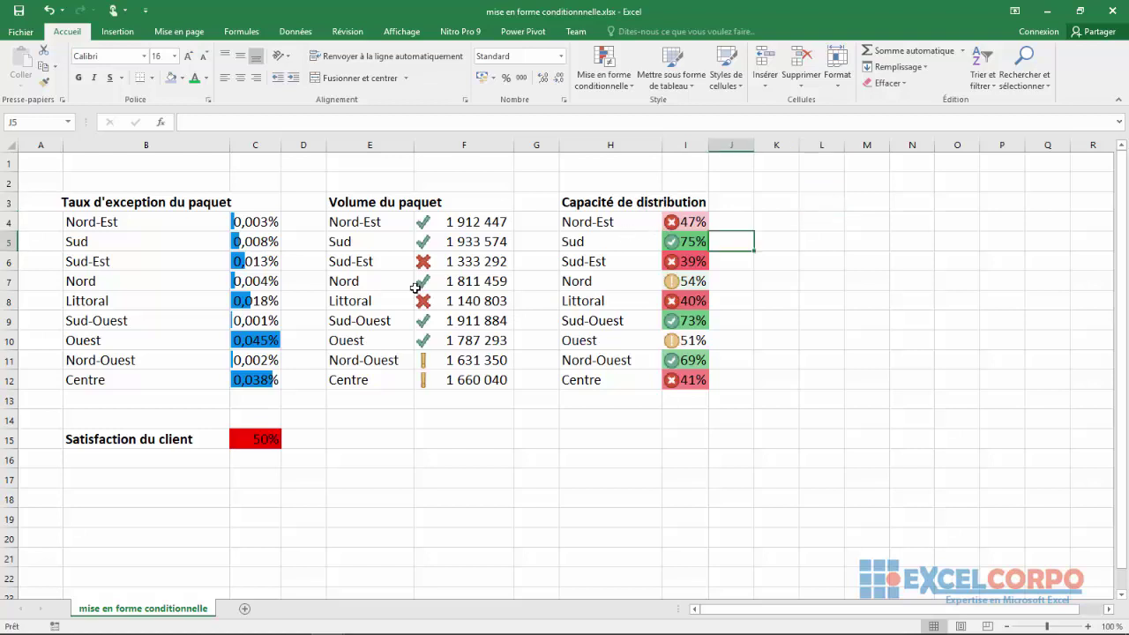
left_click_drag(457, 219, 474, 377)
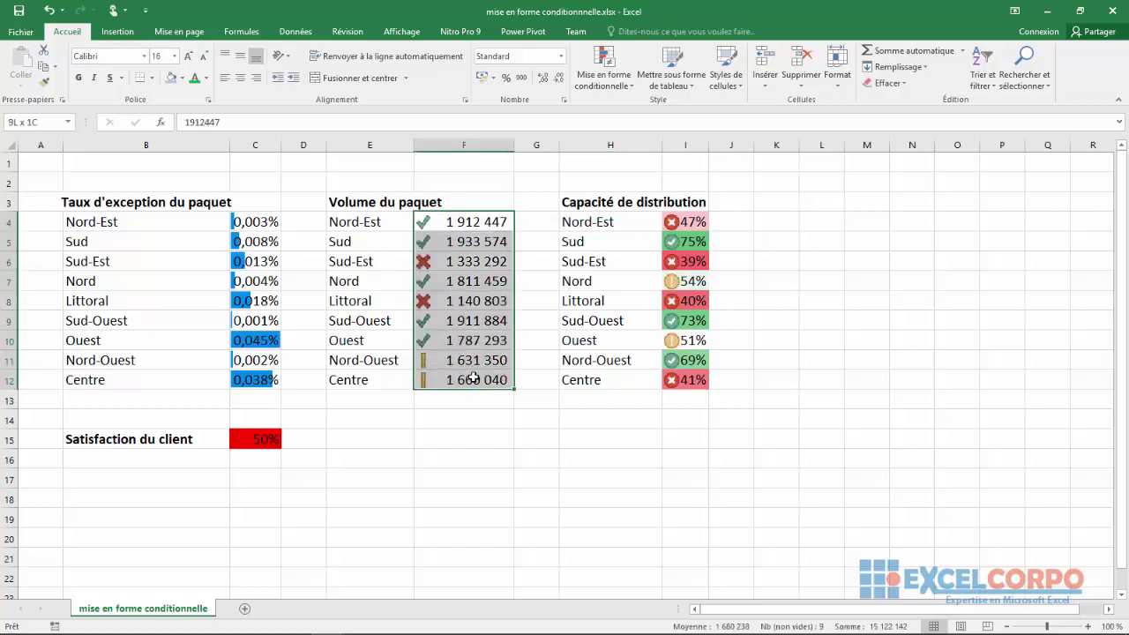
left_click(621, 87)
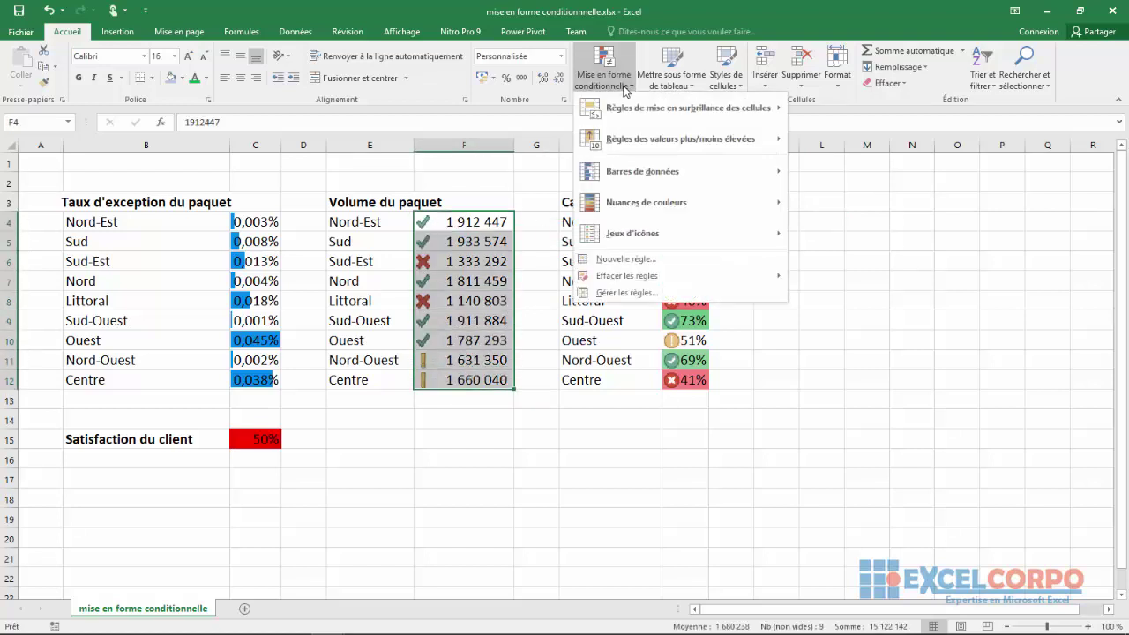
left_click(606, 295)
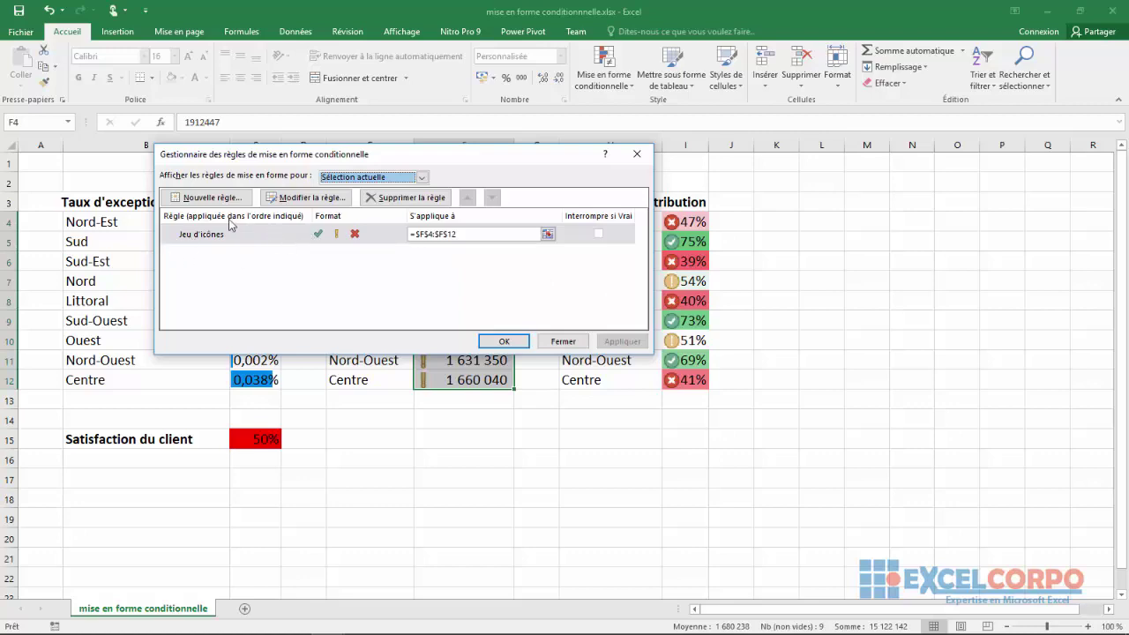
left_click(310, 199)
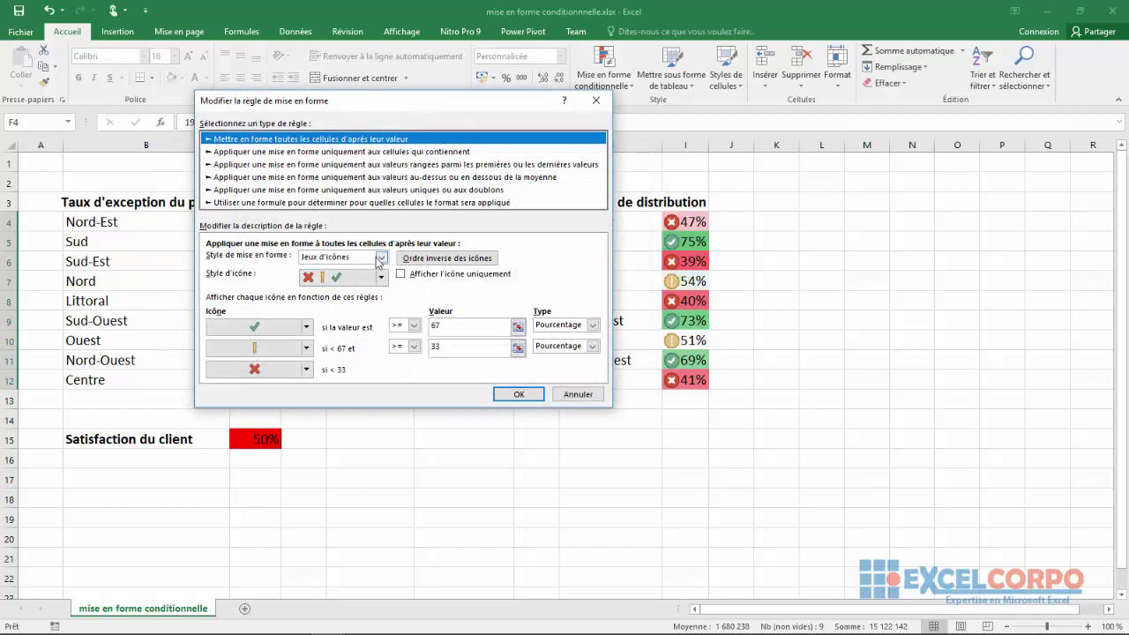
- Change the rule to a 3-Color Scale with a blue minimum and yellow midpoint, and apply it
left_click(382, 278)
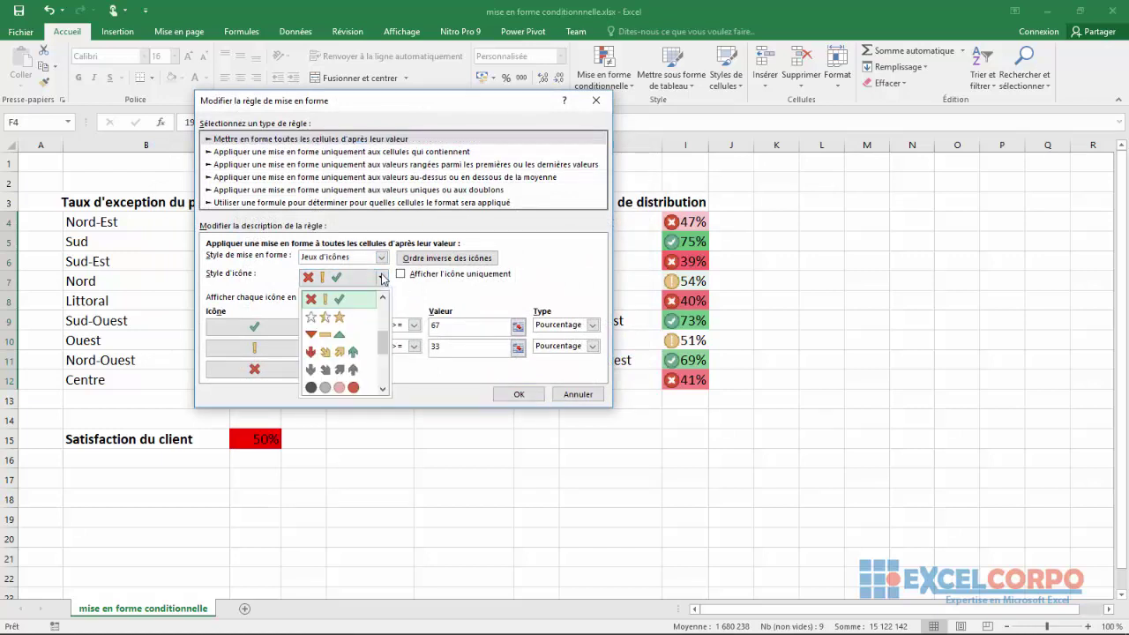
left_click(382, 257)
left_click(382, 257)
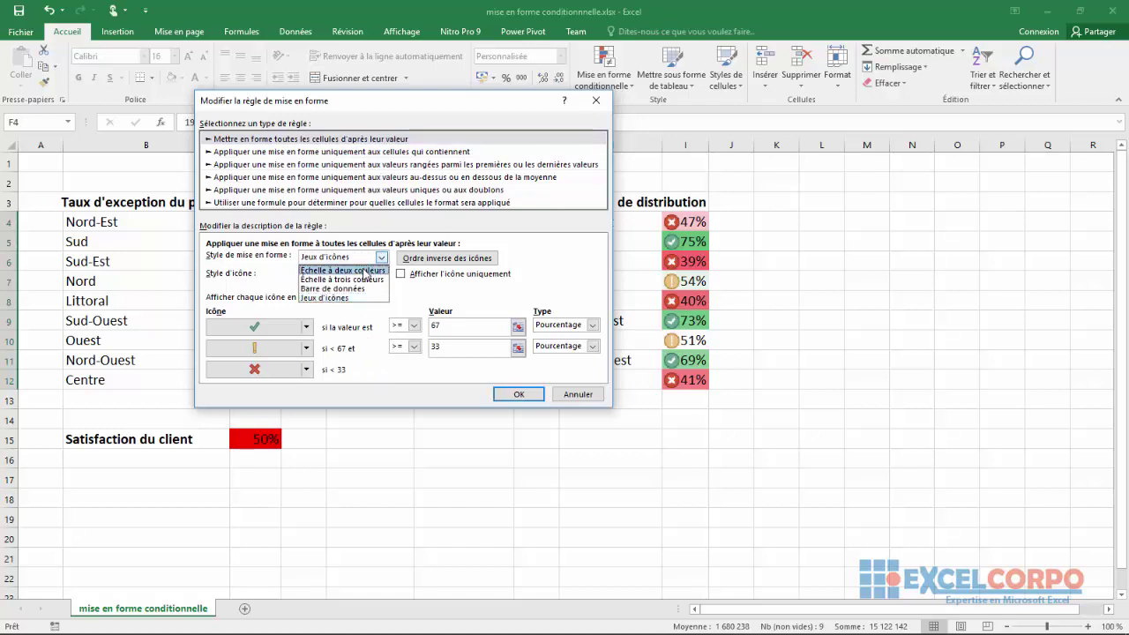
left_click(361, 273)
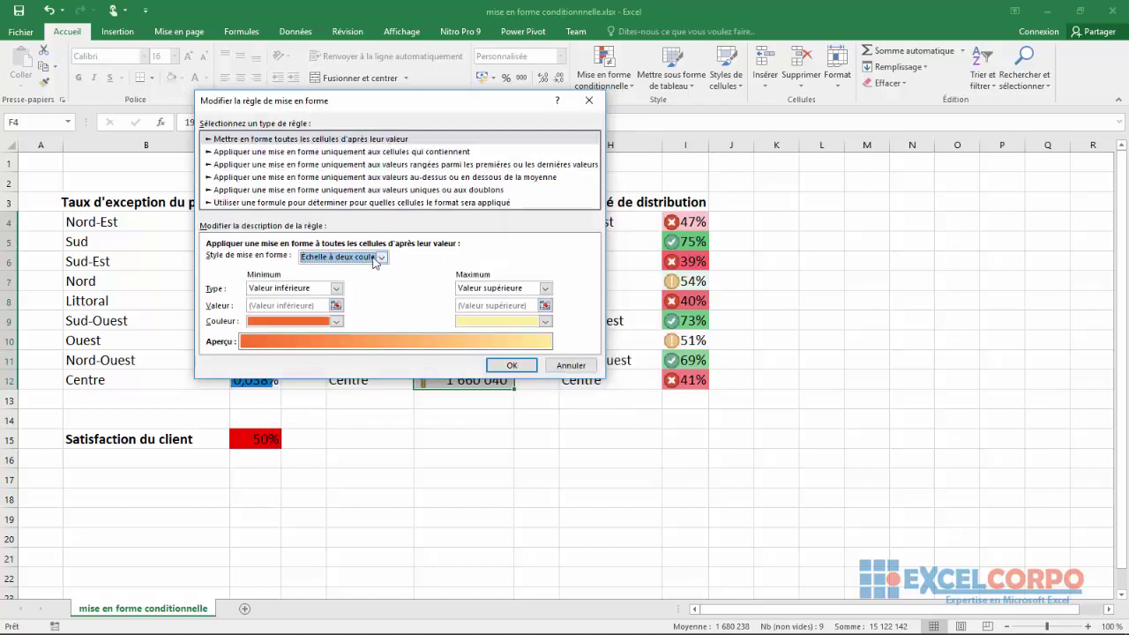
left_click(381, 257)
left_click(365, 283)
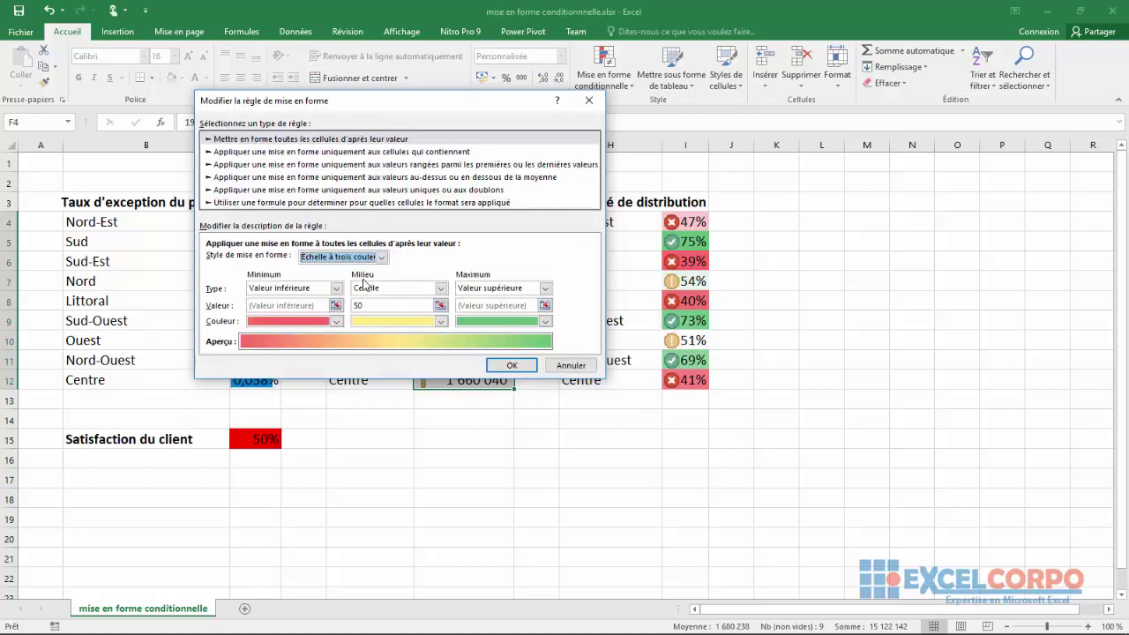
left_click(335, 322)
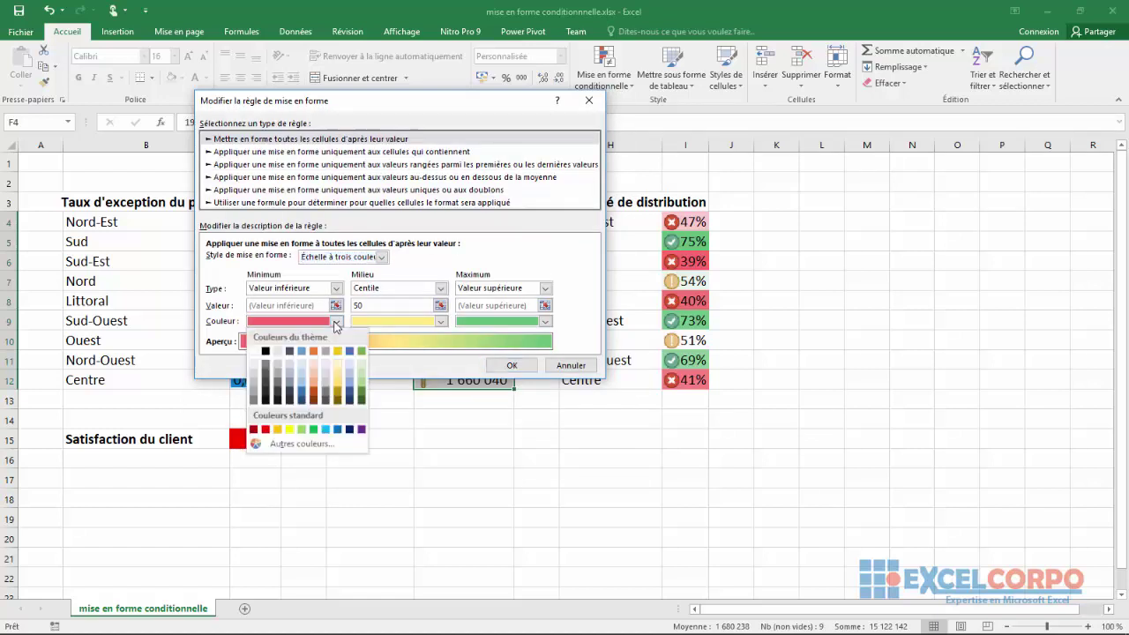
left_click(302, 351)
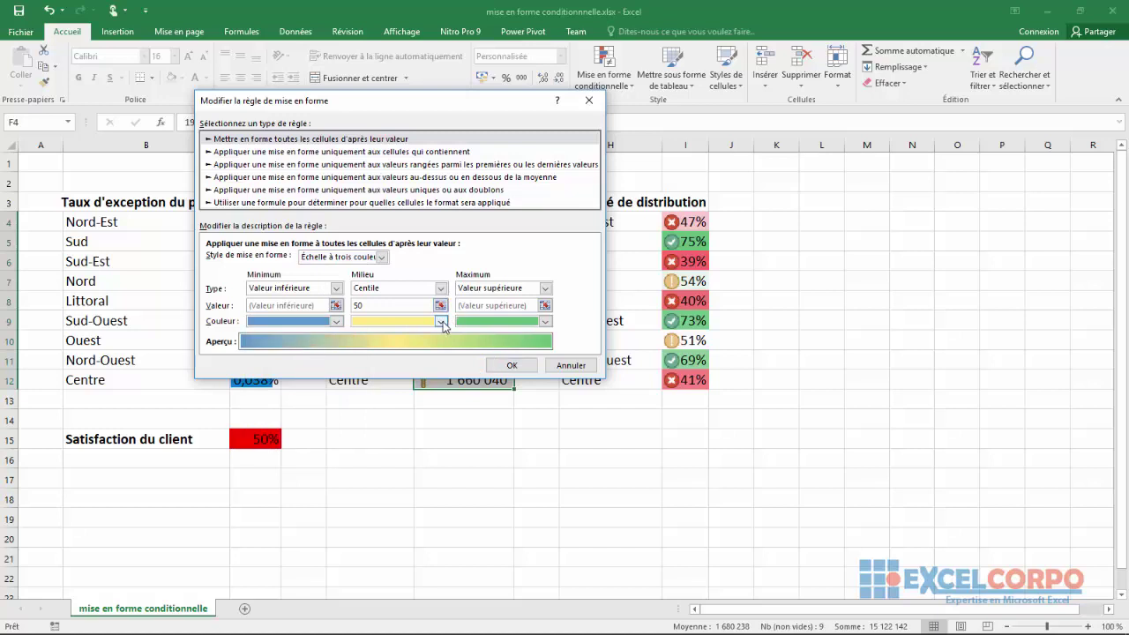
left_click(441, 322)
left_click(396, 431)
left_click(527, 367)
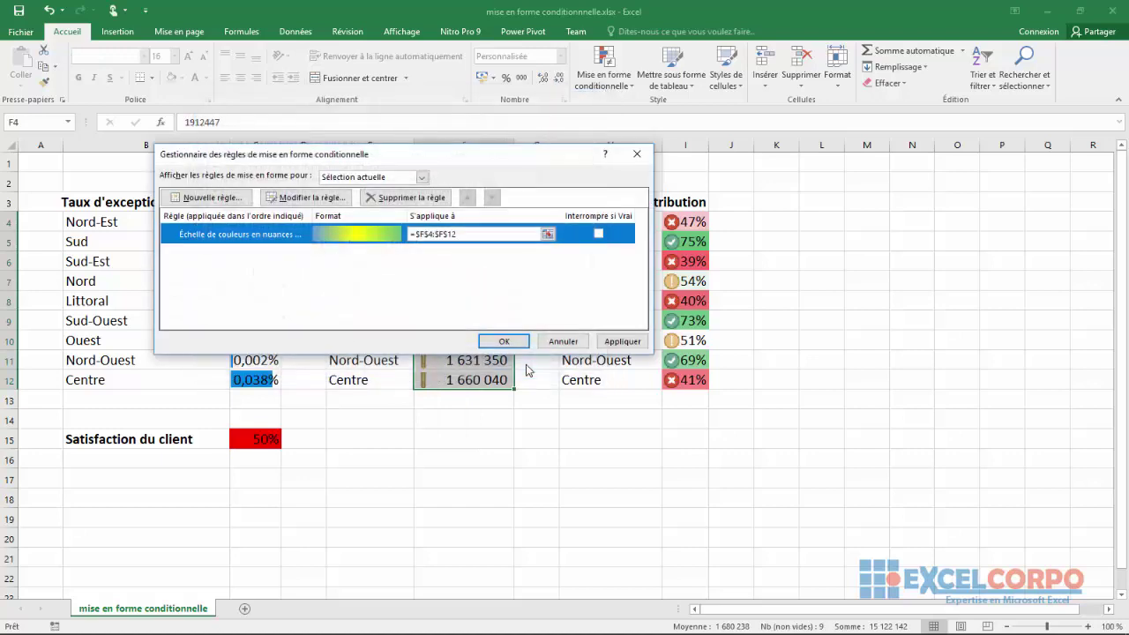
left_click(504, 342)
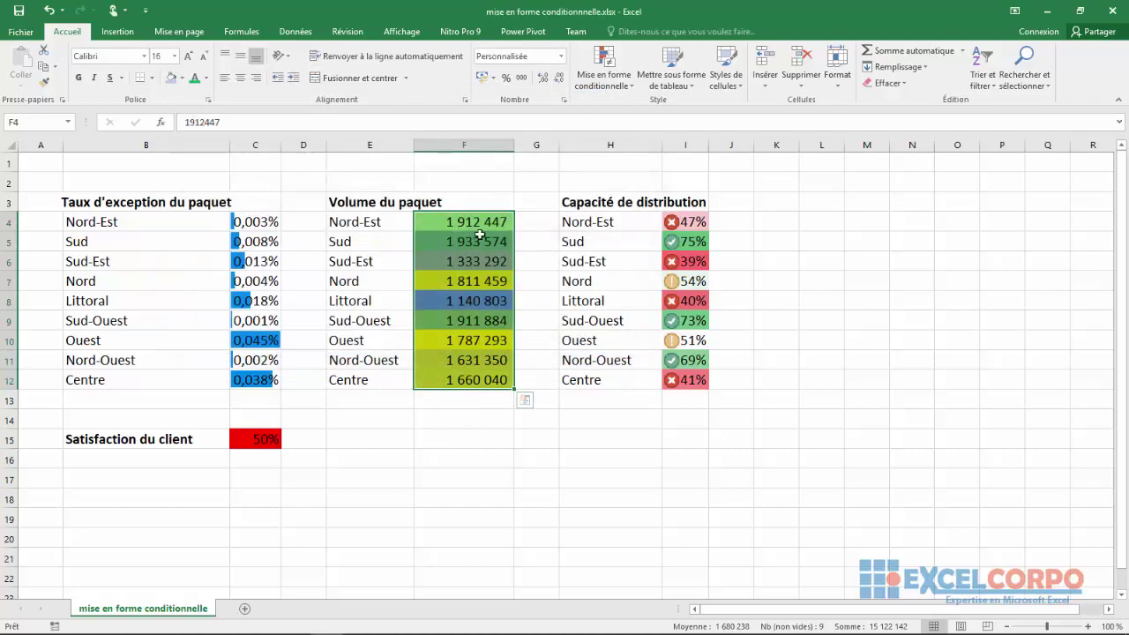
- Open the Conditional Formatting Rules Manager and list all rules for This Worksheet
left_click(462, 412)
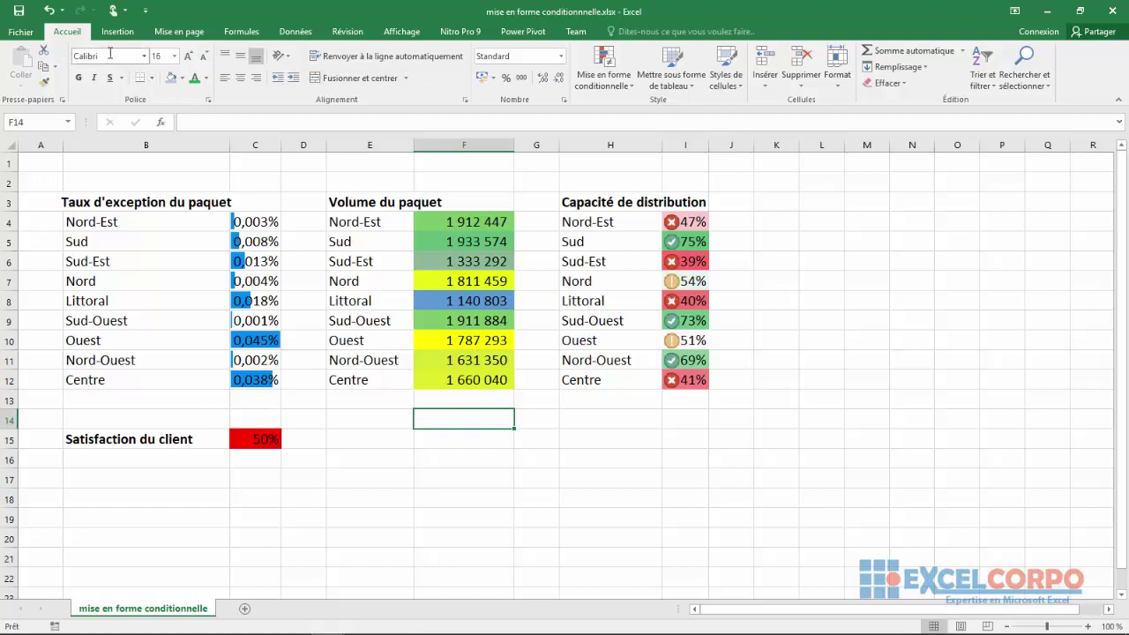
left_click(631, 89)
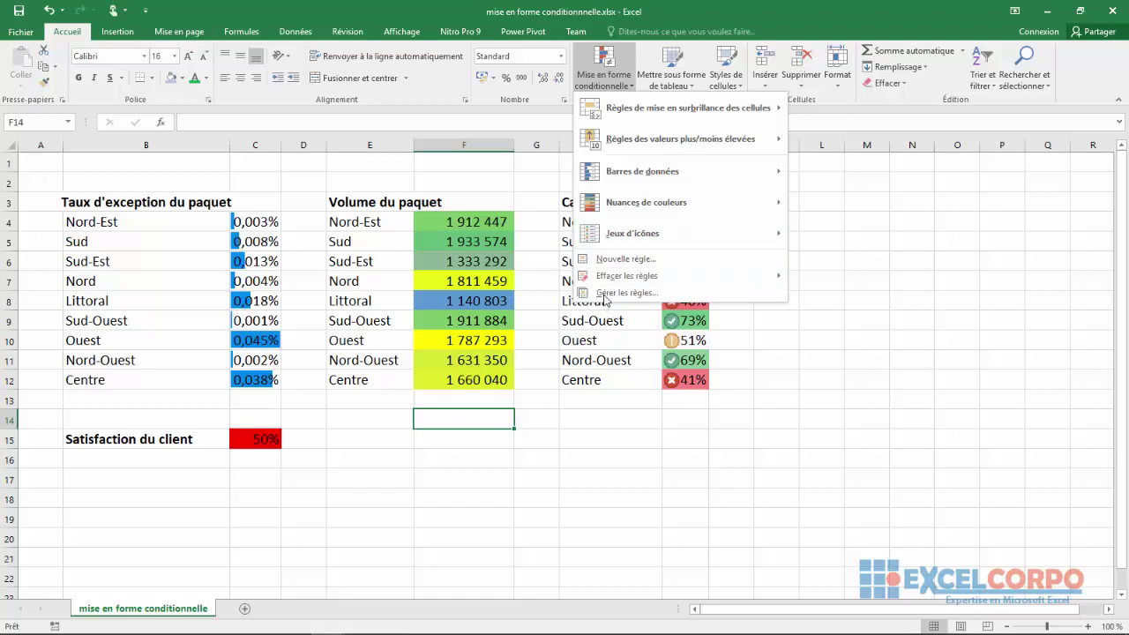
left_click(606, 293)
key("Escape")
left_click(668, 491)
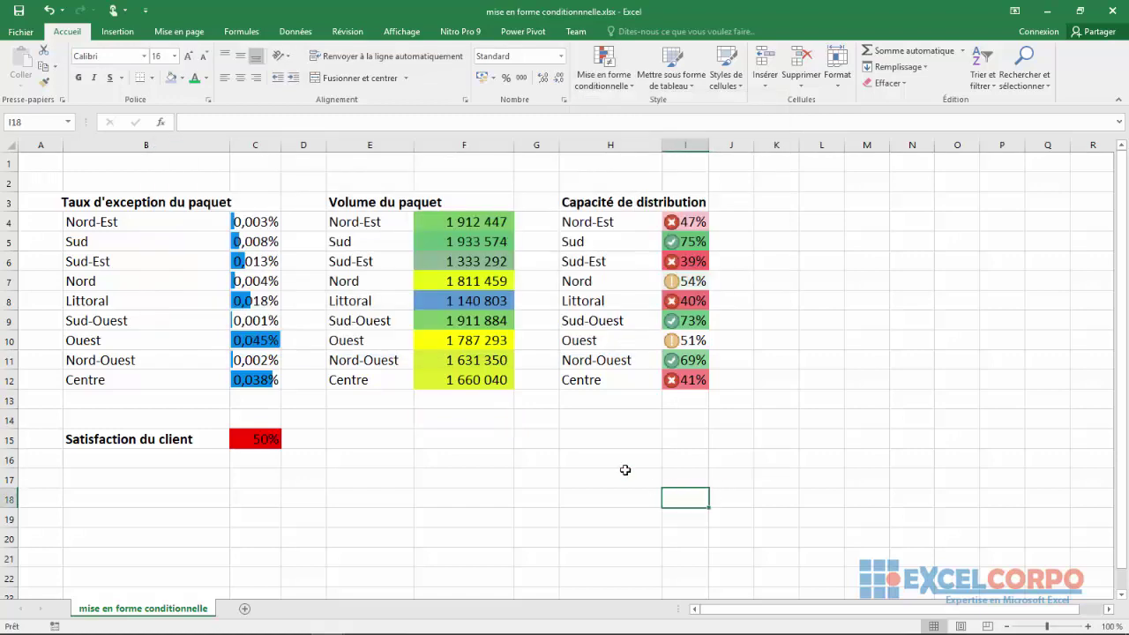
left_click(605, 88)
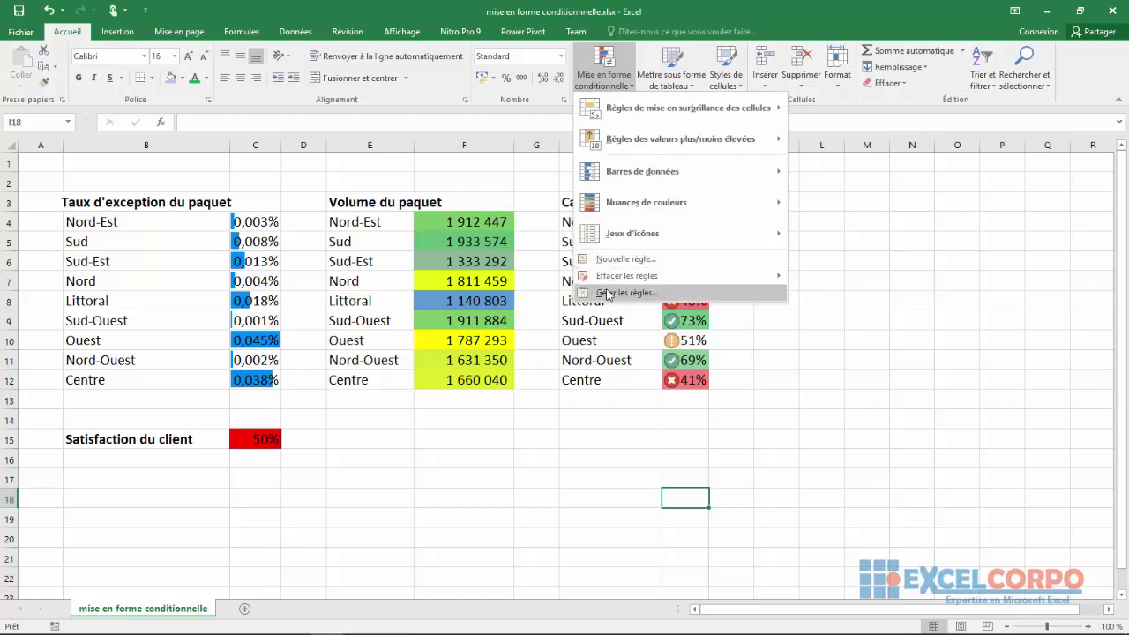
left_click(609, 293)
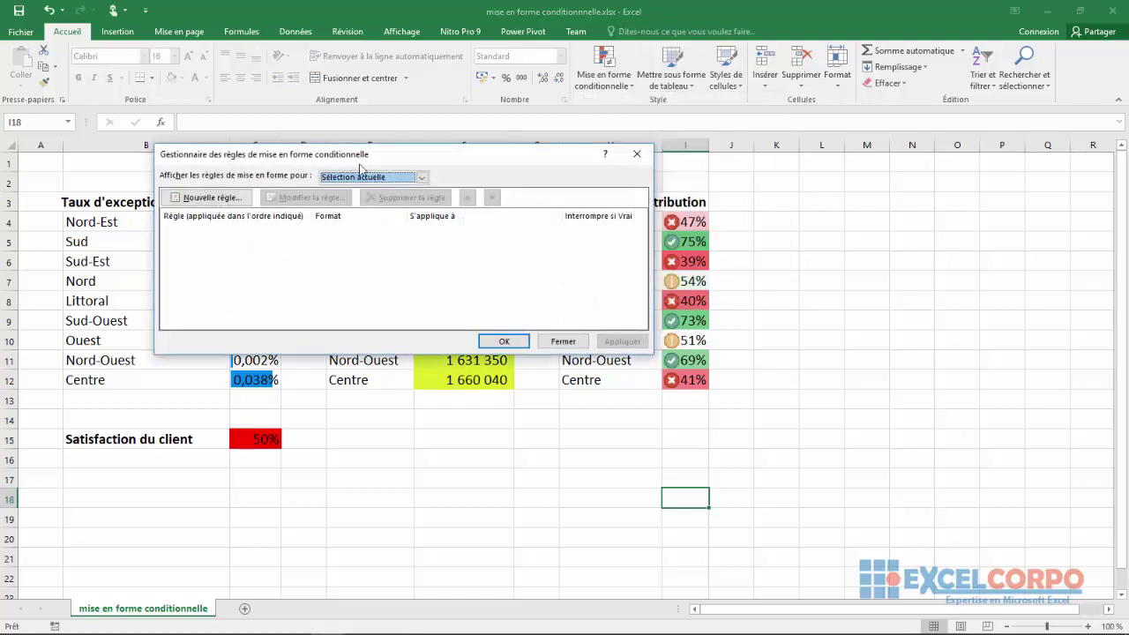
left_click(424, 178)
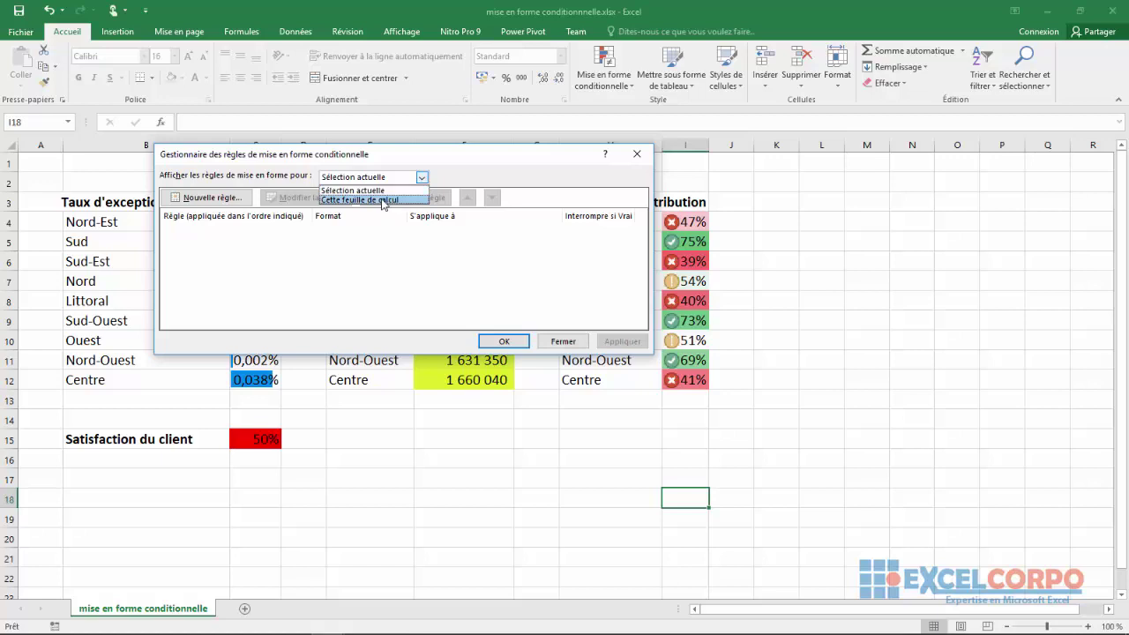
left_click(383, 200)
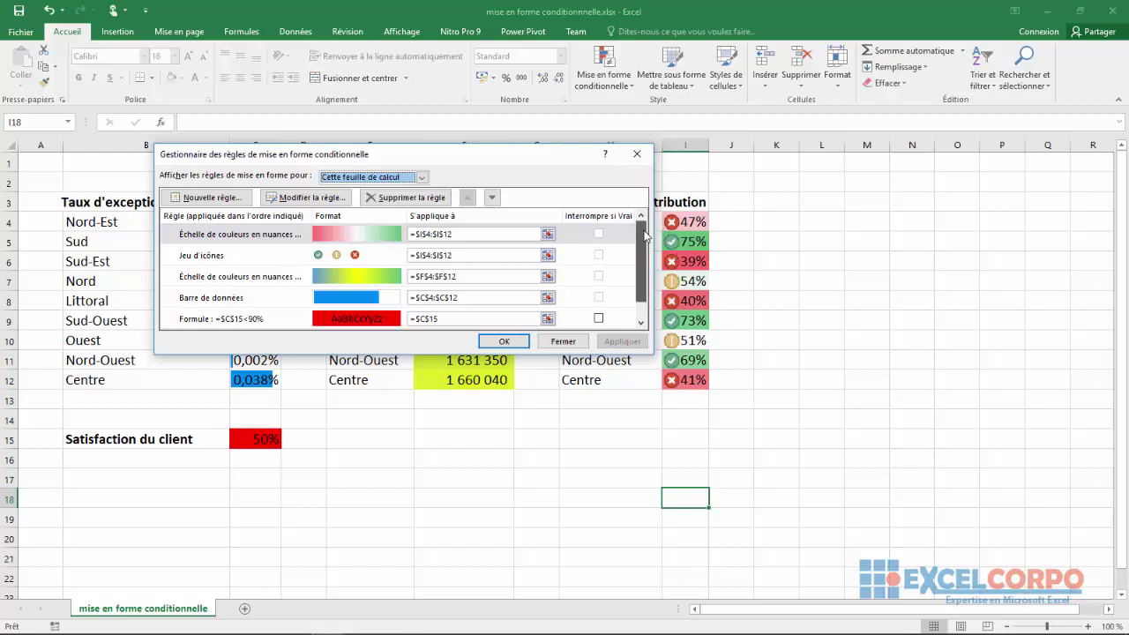
- Move the I4:I12 colour scale rule to the bottom and select the C15 formula rule
left_click_drag(647, 234, 647, 243)
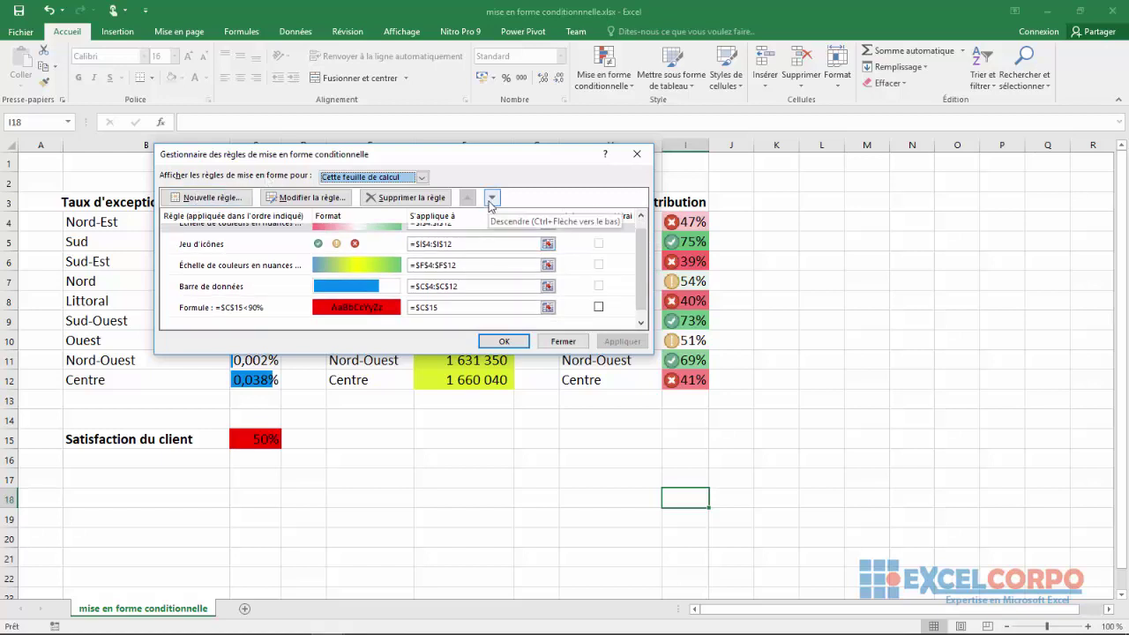
left_click_drag(647, 284, 646, 274)
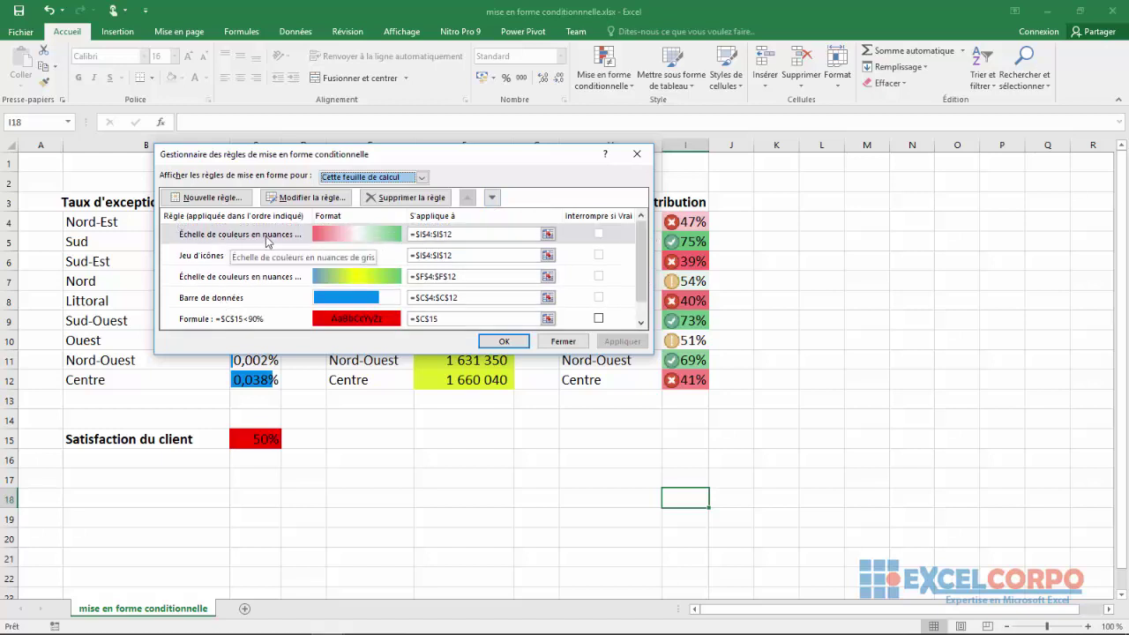
left_click(494, 198)
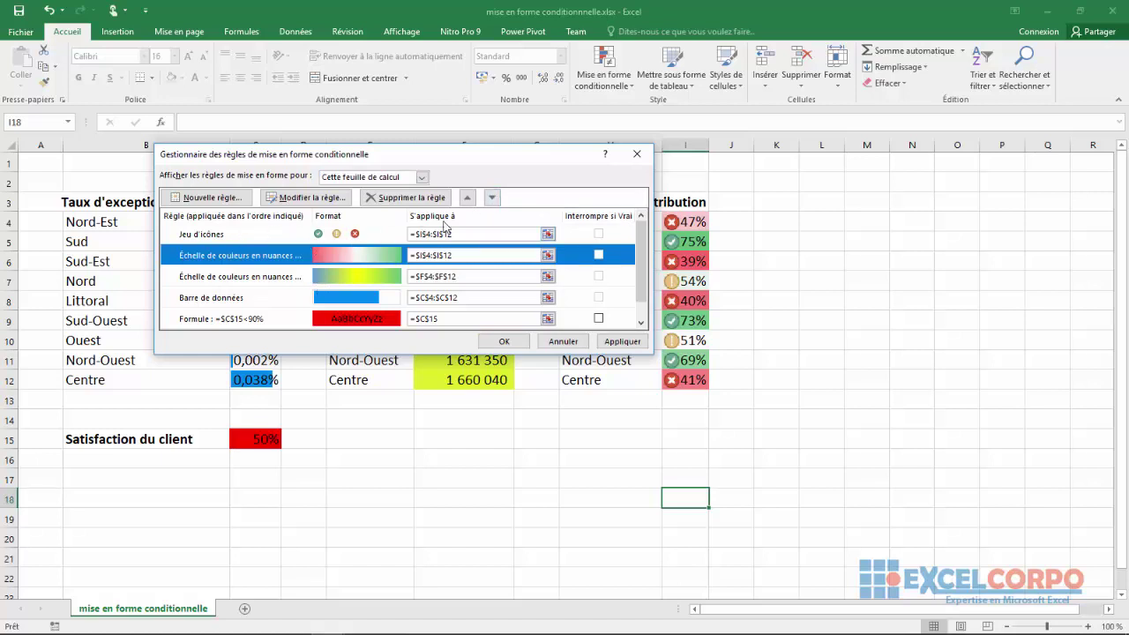
left_click(493, 197)
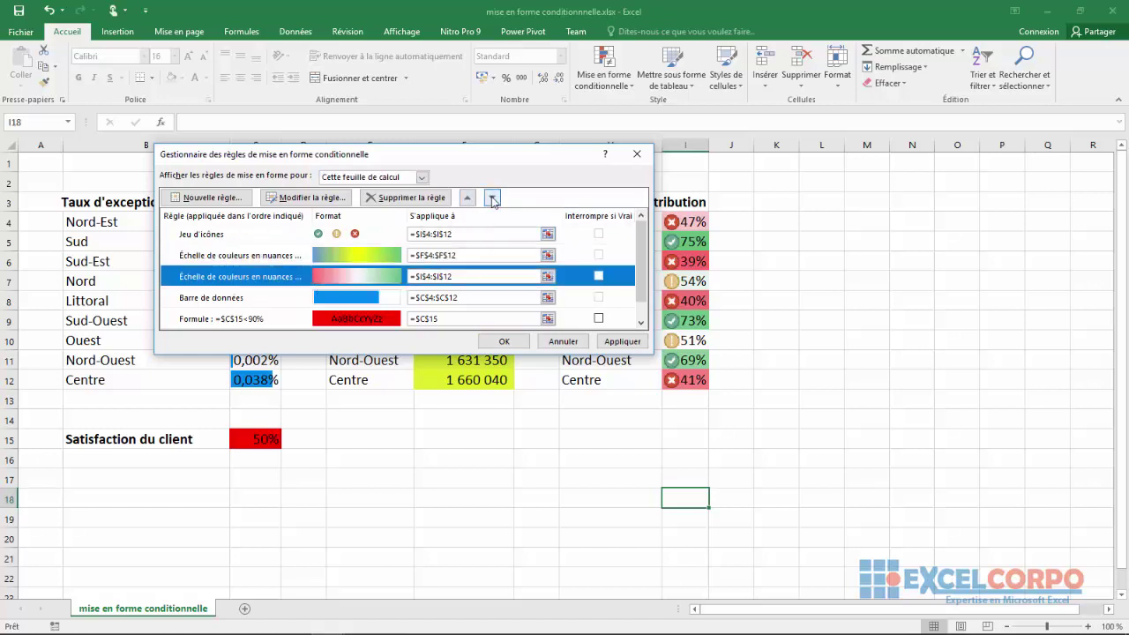
left_click(493, 198)
left_click(493, 197)
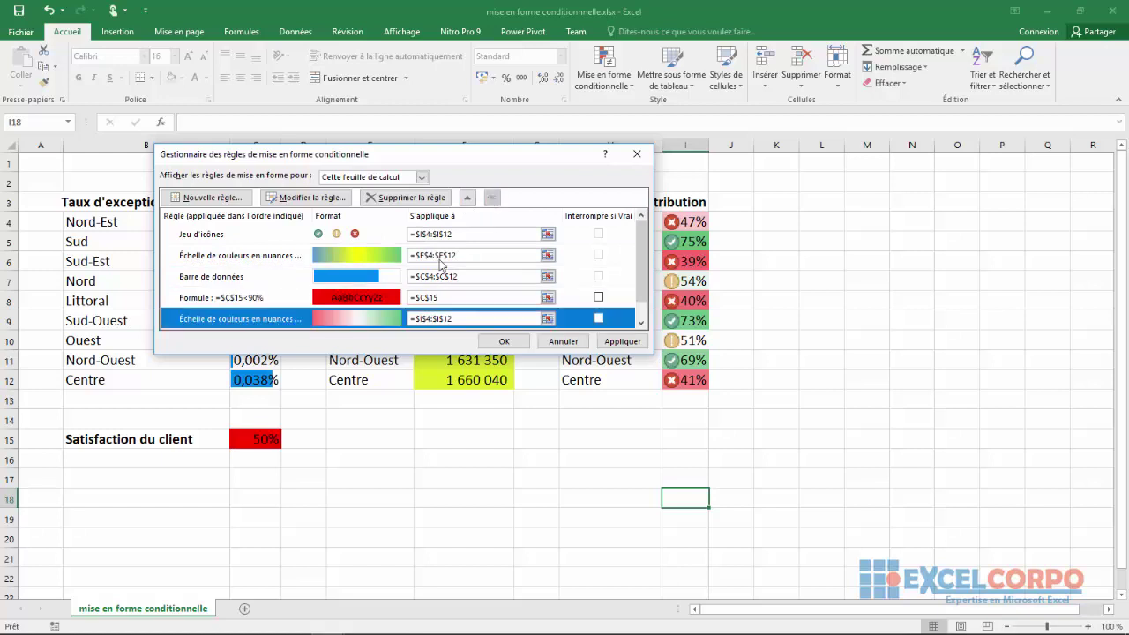
left_click(286, 300)
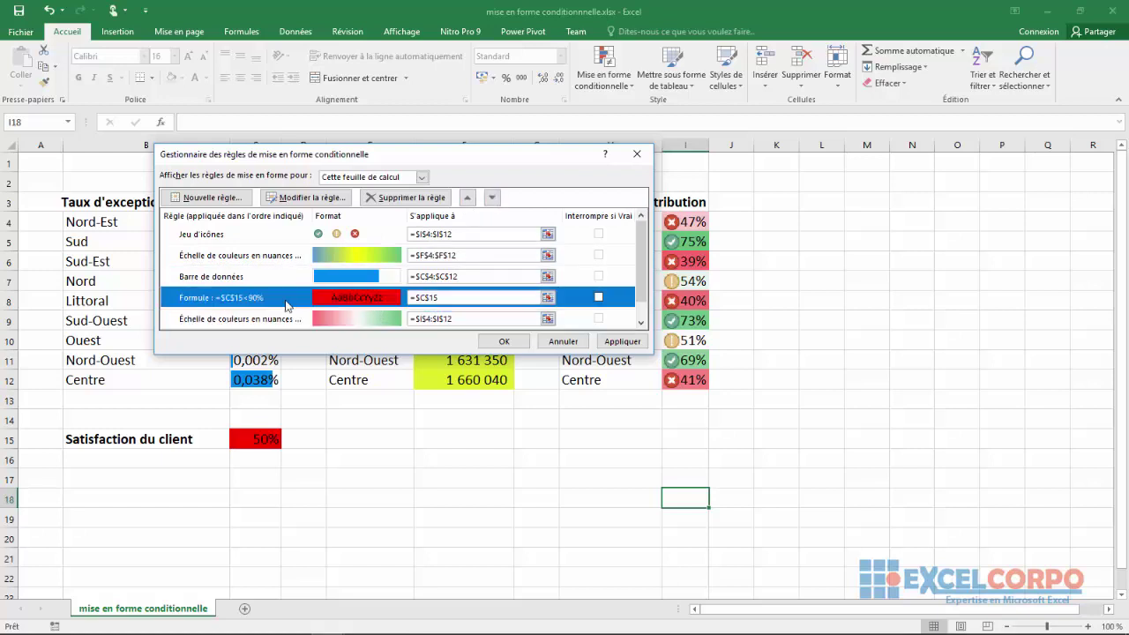
- Move the C15 formula rule up two places and inspect the column F and I colour-scale rules
left_click(467, 197)
left_click(468, 197)
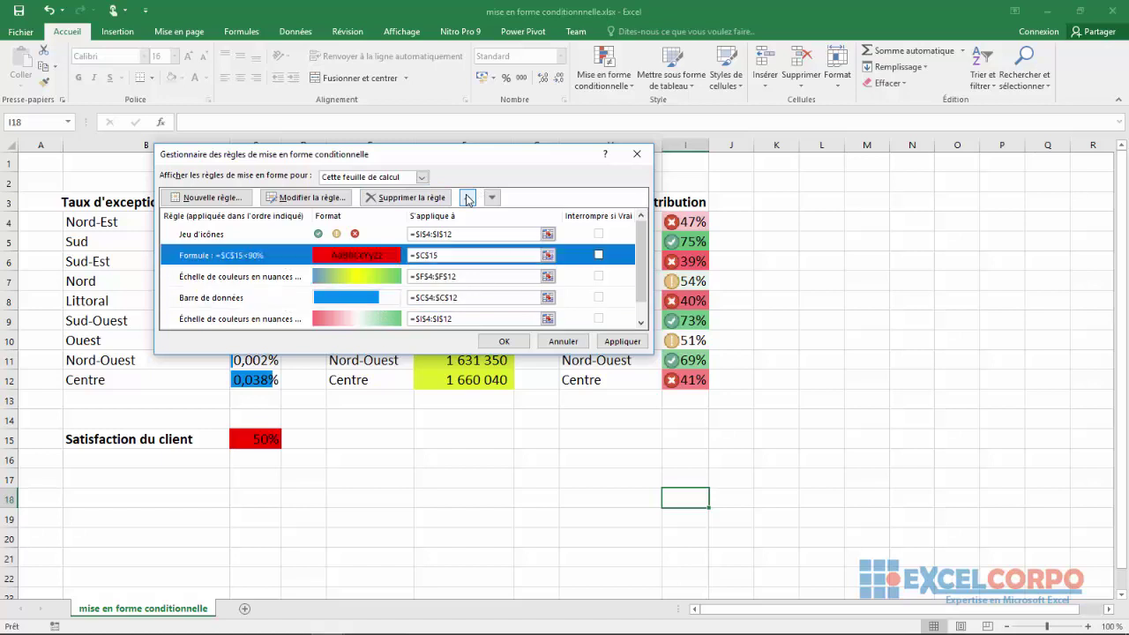
left_click(468, 198)
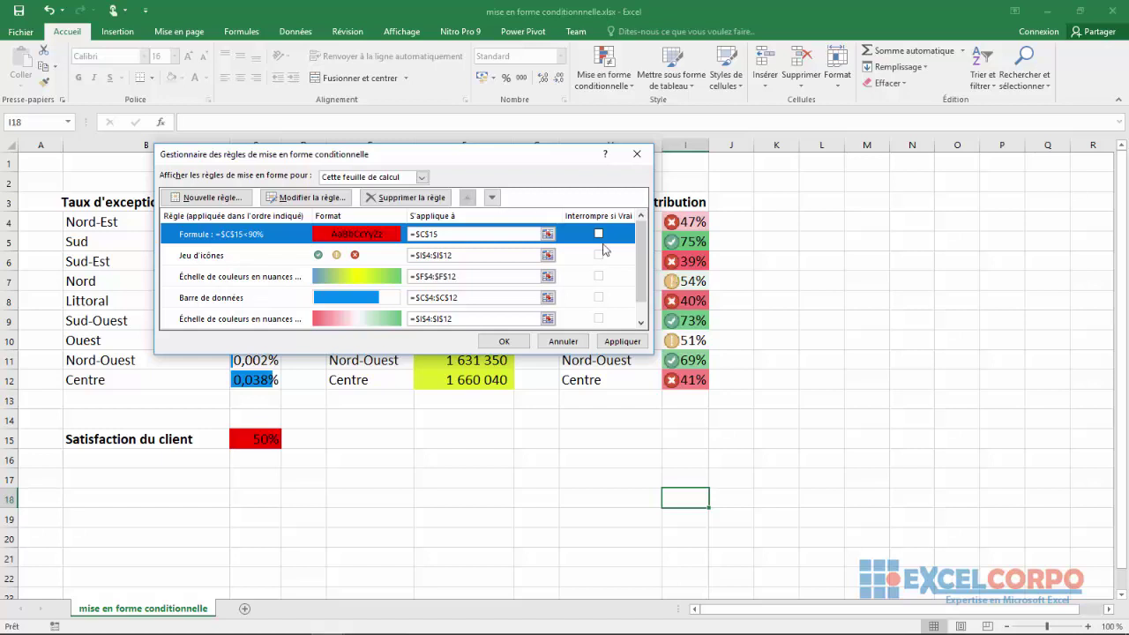
left_click(327, 256)
left_click(267, 281)
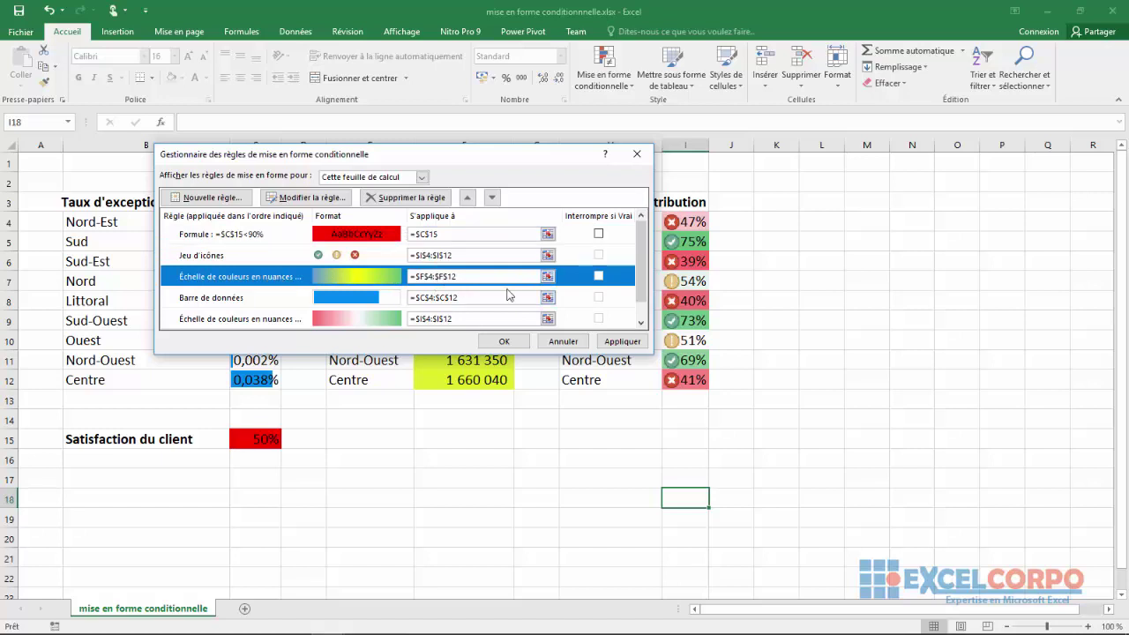
left_click(437, 277)
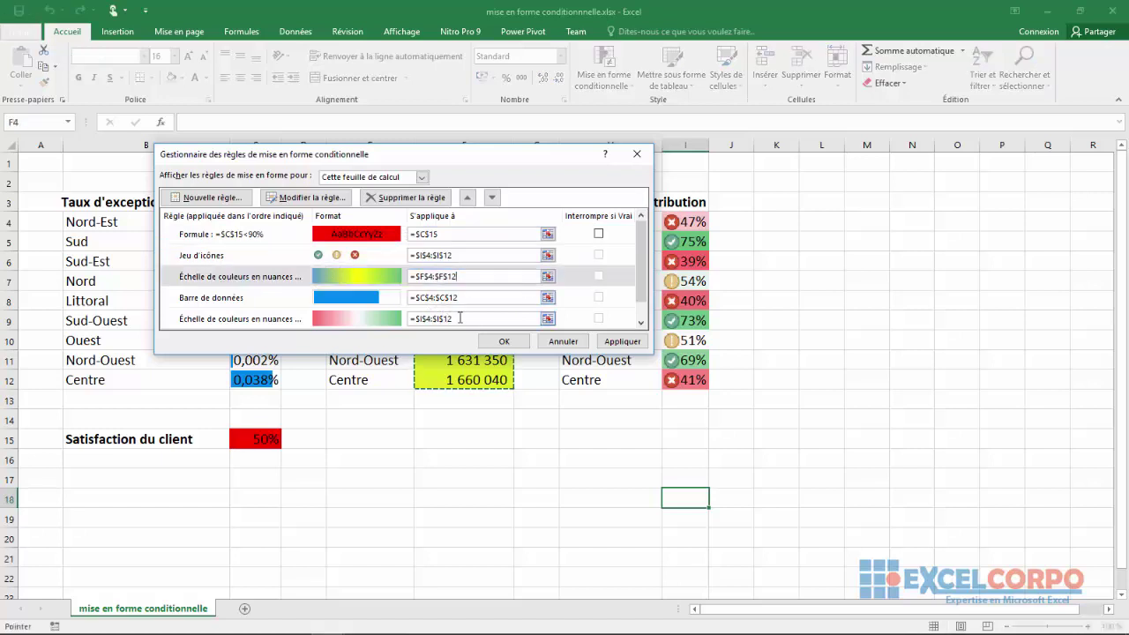
left_click(462, 318)
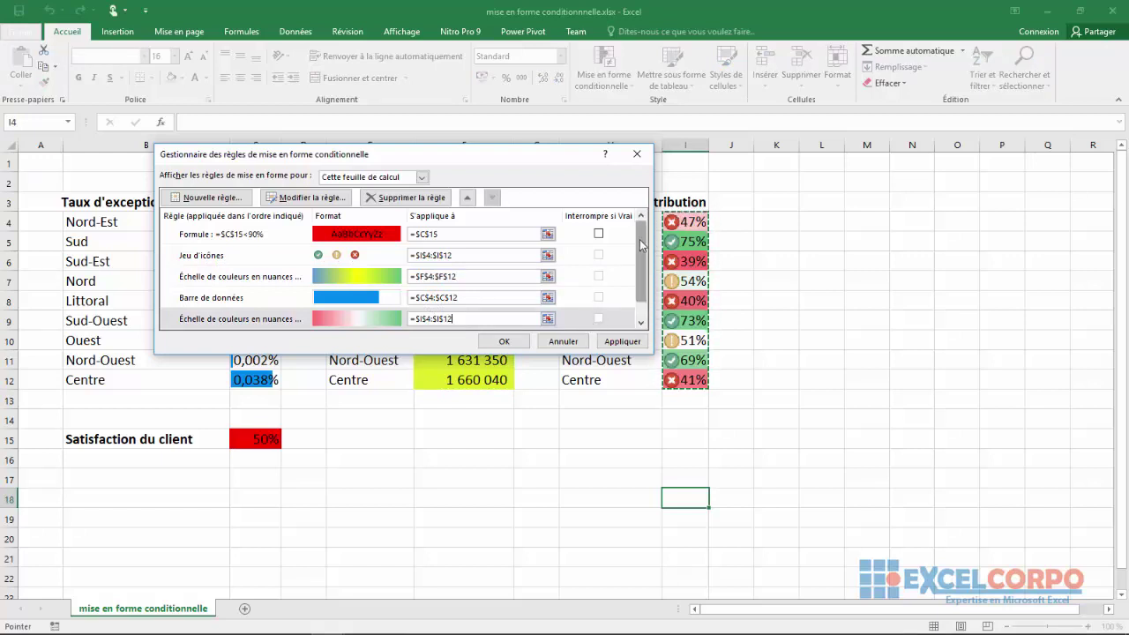
- Try Stop If True on the satisfaction rule, then turn it back off
left_click_drag(642, 268, 642, 284)
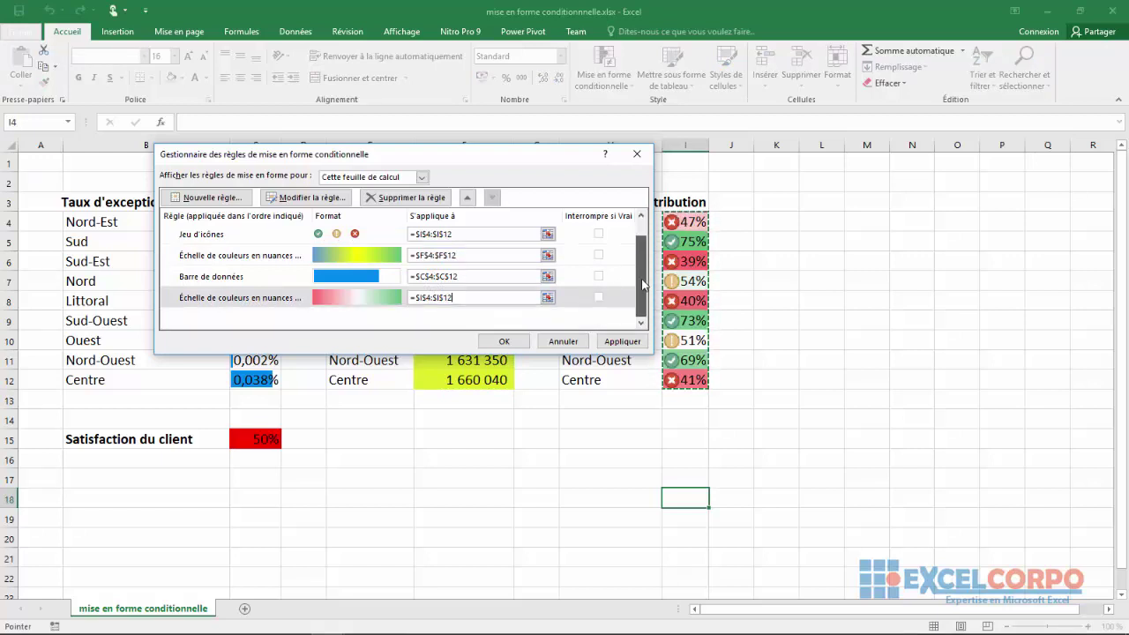
left_click(599, 297)
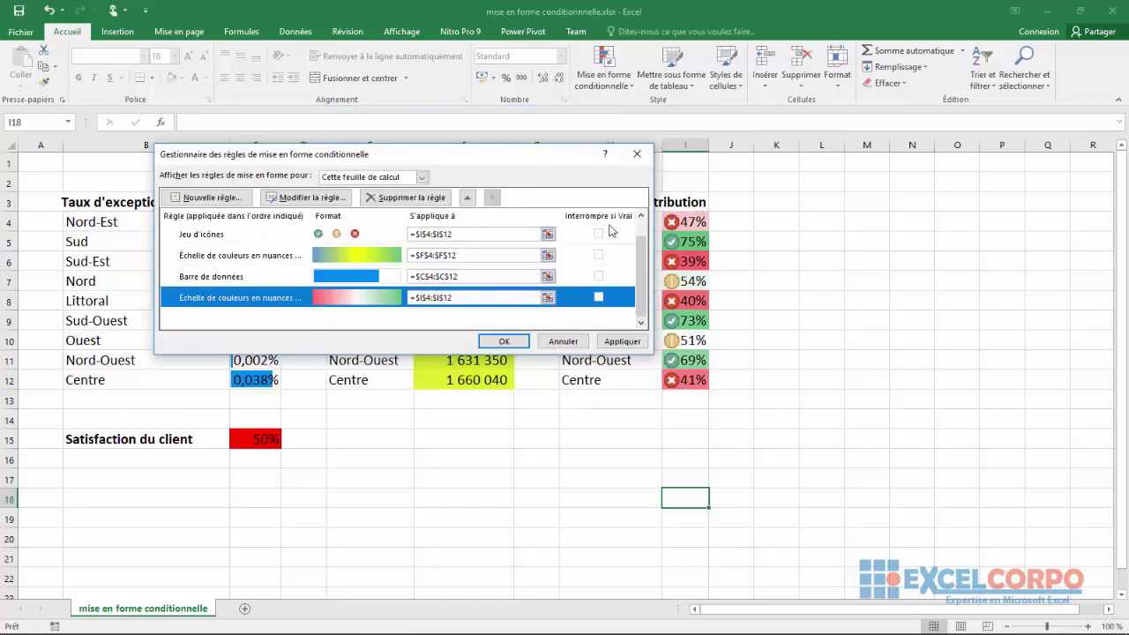
left_click_drag(641, 263, 640, 209)
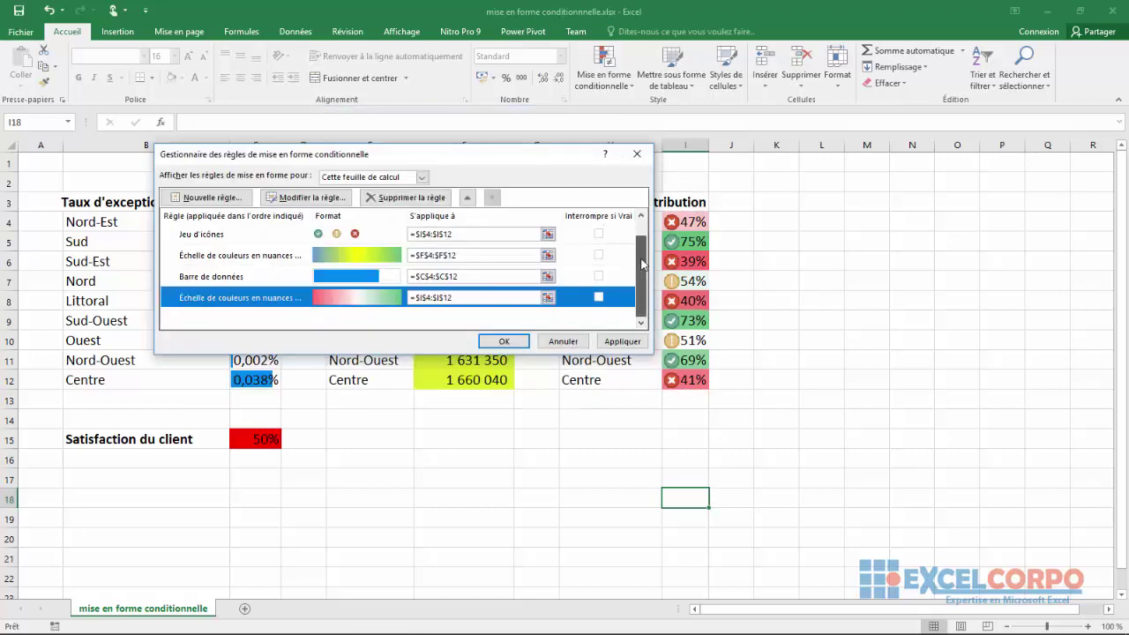
left_click(599, 234)
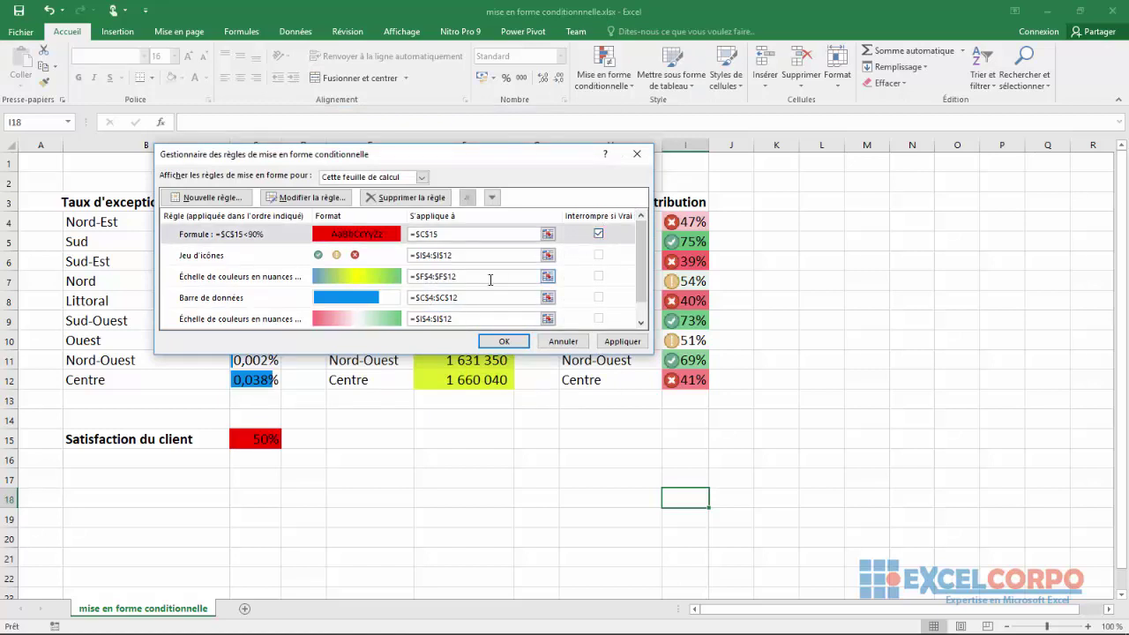
left_click(599, 235)
- Move the capacity colour scale to the top, enable Stop If True on the C15 rule, and apply
left_click(587, 321)
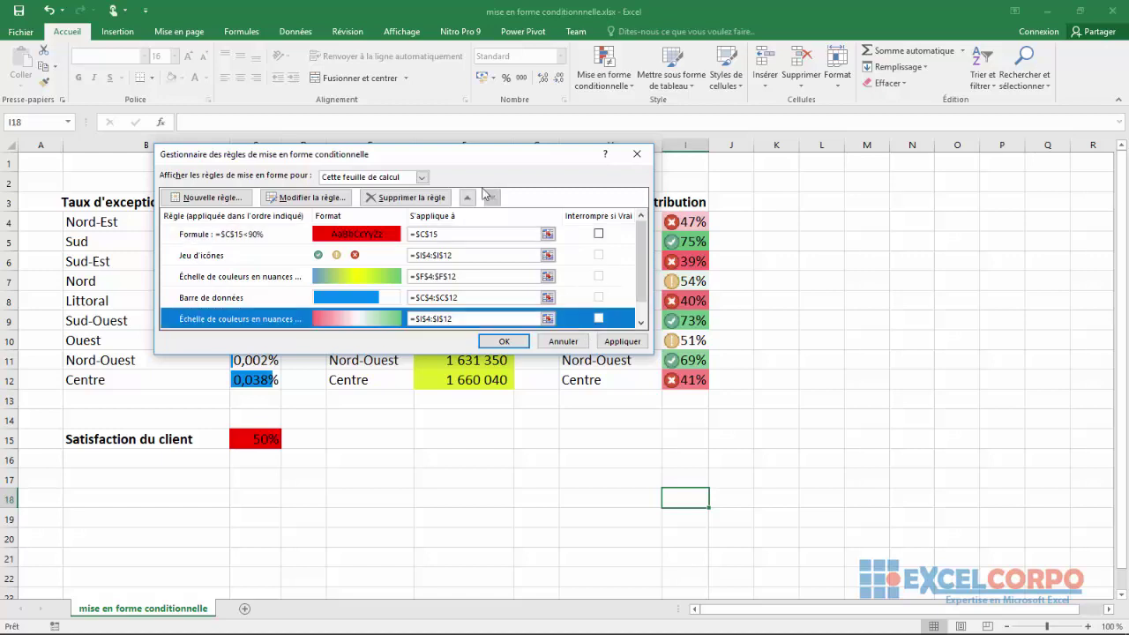
left_click(470, 196)
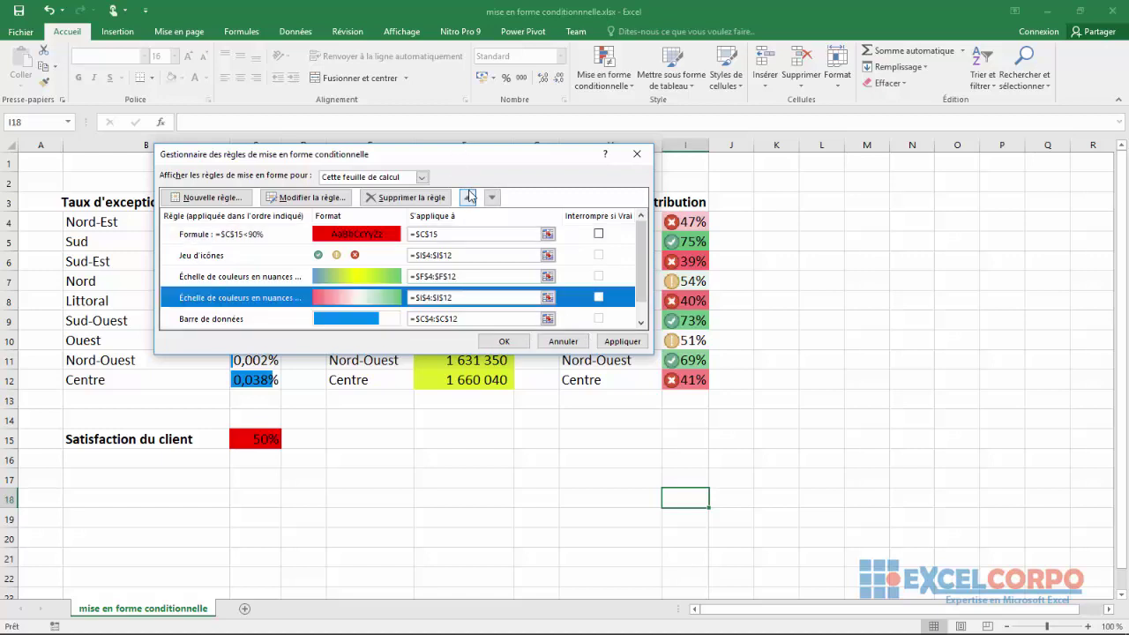
left_click(470, 197)
left_click(470, 196)
left_click(471, 196)
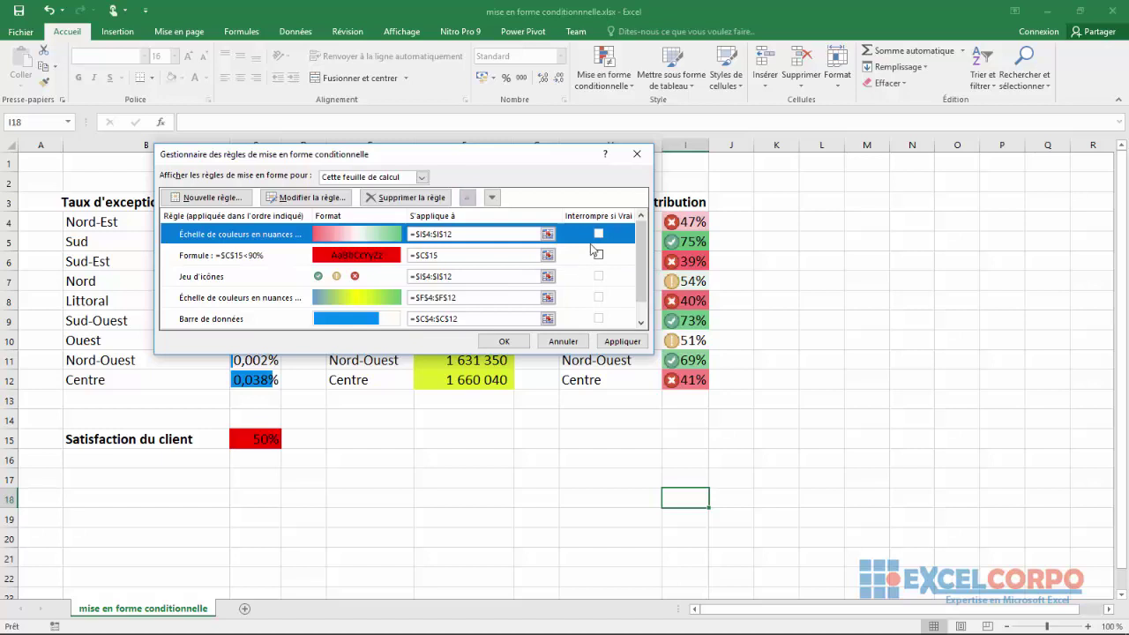
left_click(591, 254)
left_click(606, 235)
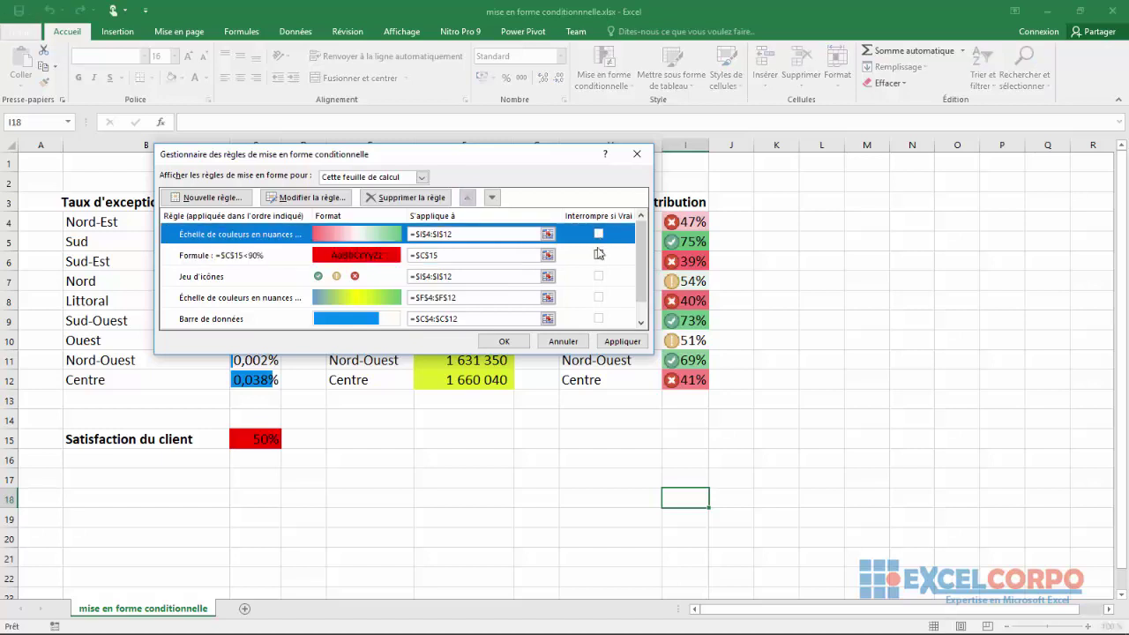
left_click(599, 255)
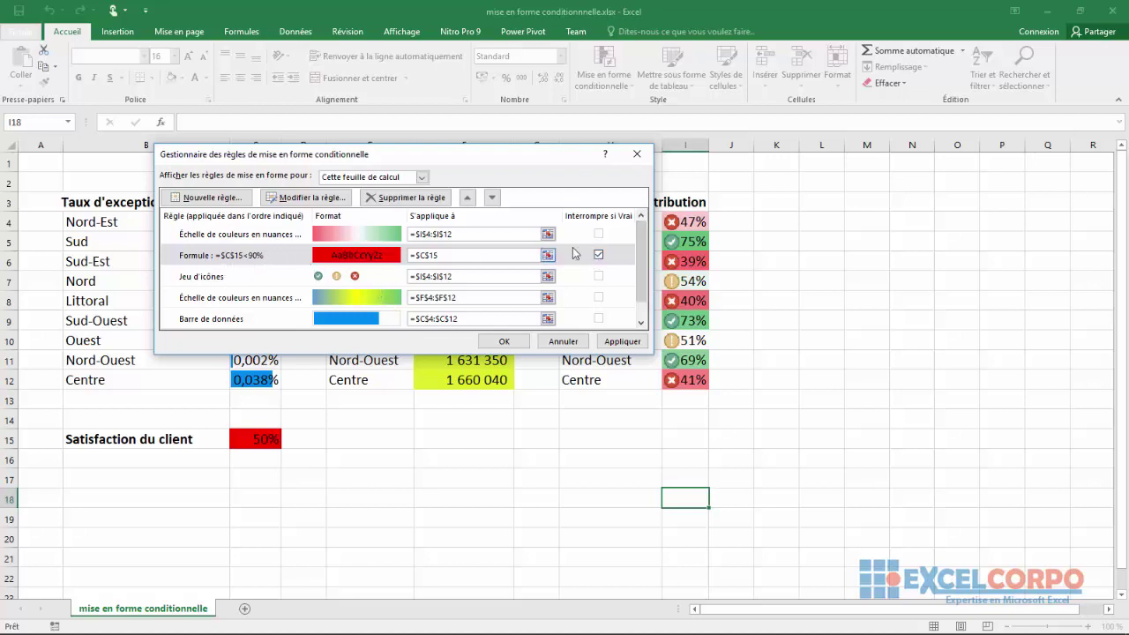
left_click(504, 342)
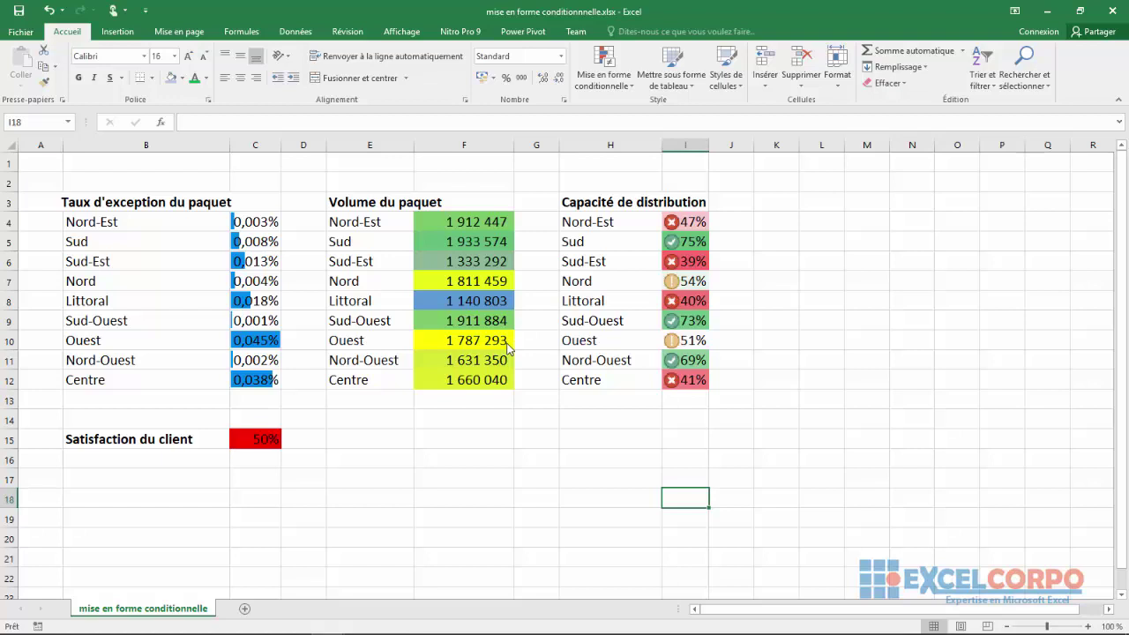
- Clear the conditional formatting rules from the capacity cells I4:I12
left_click(608, 379)
left_click(630, 85)
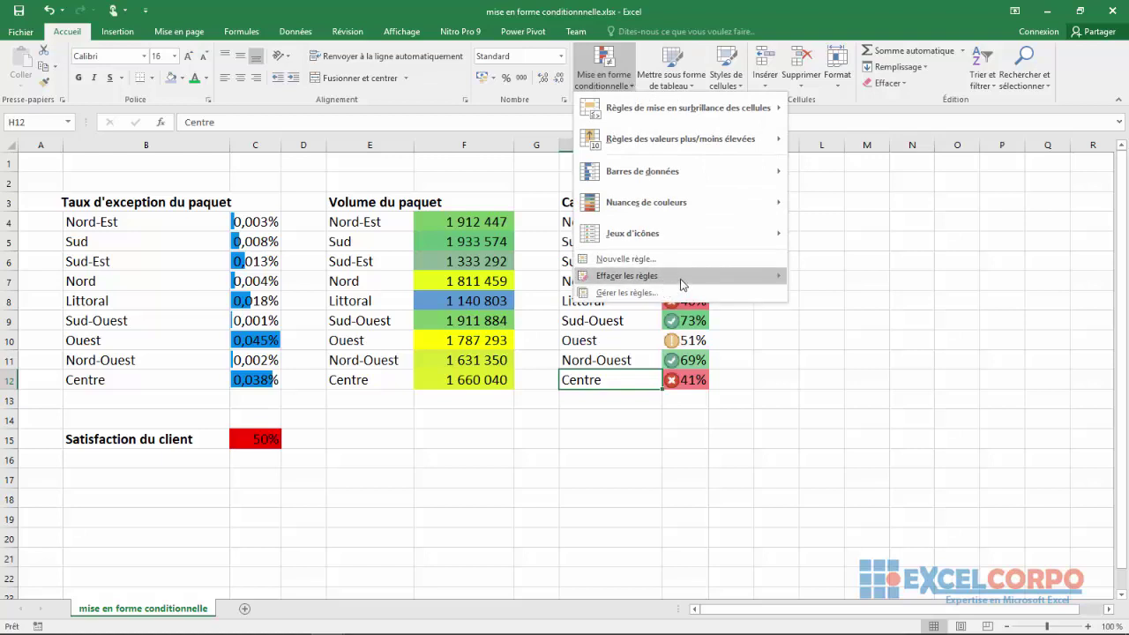
mouse_move(690, 281)
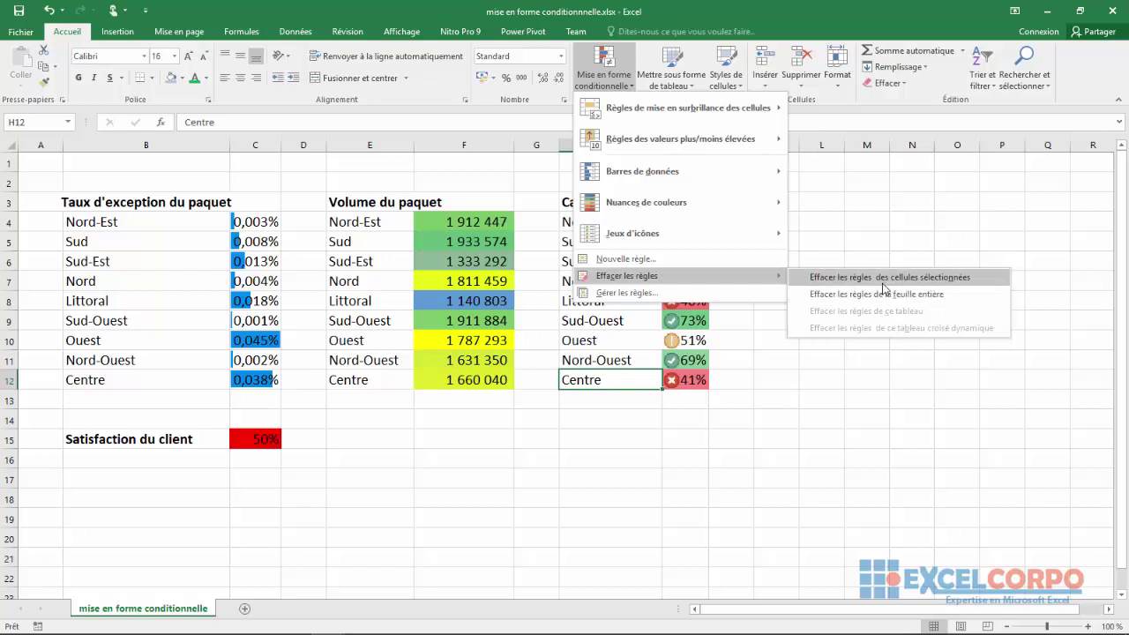
left_click(850, 386)
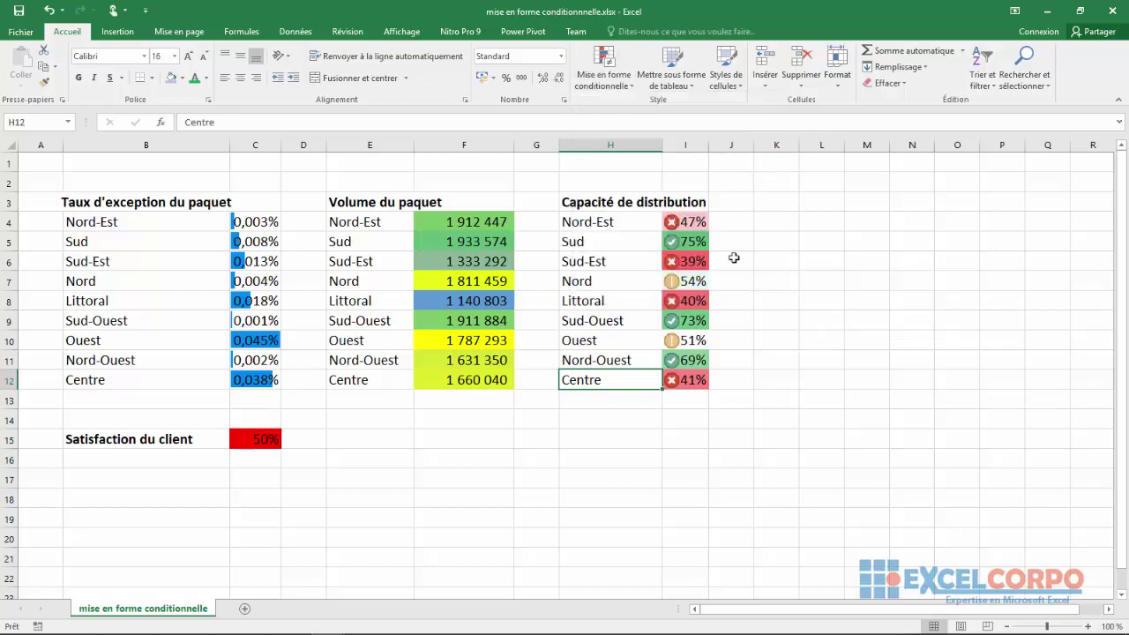
mouse_move(685, 221)
left_mouse_down()
mouse_move(683, 401)
mouse_move(684, 383)
left_mouse_up()
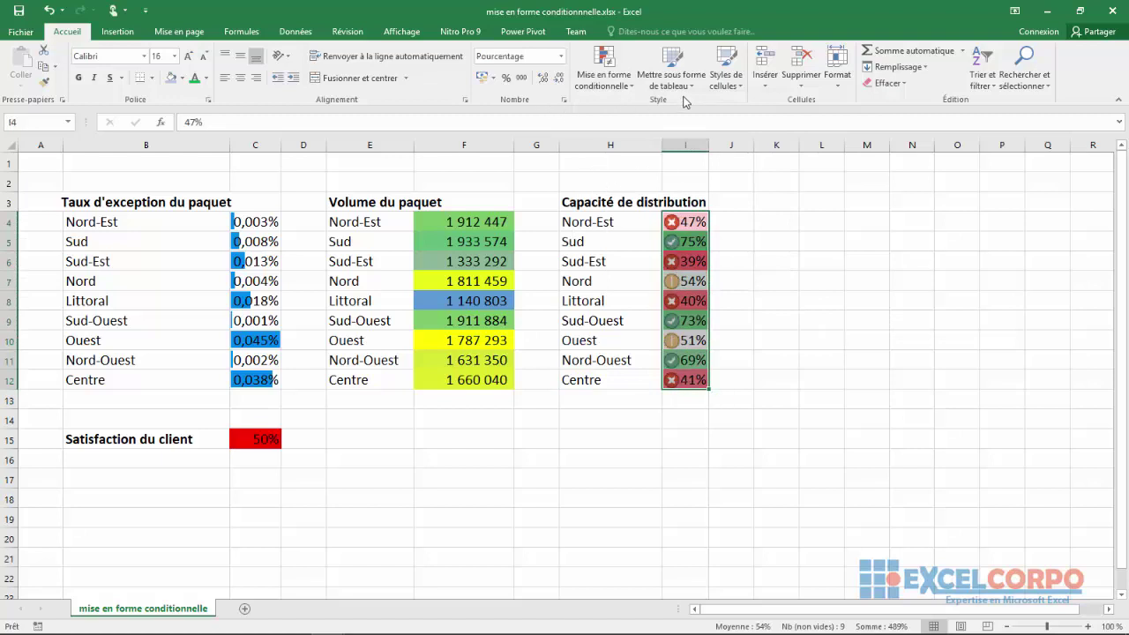
left_click(632, 87)
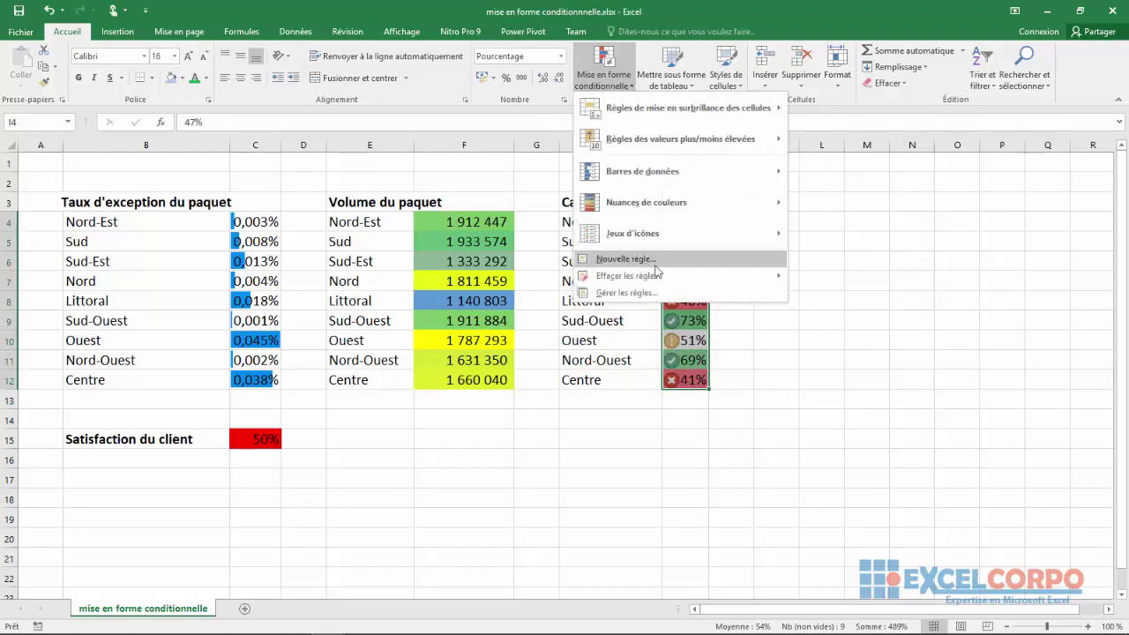
mouse_move(650, 276)
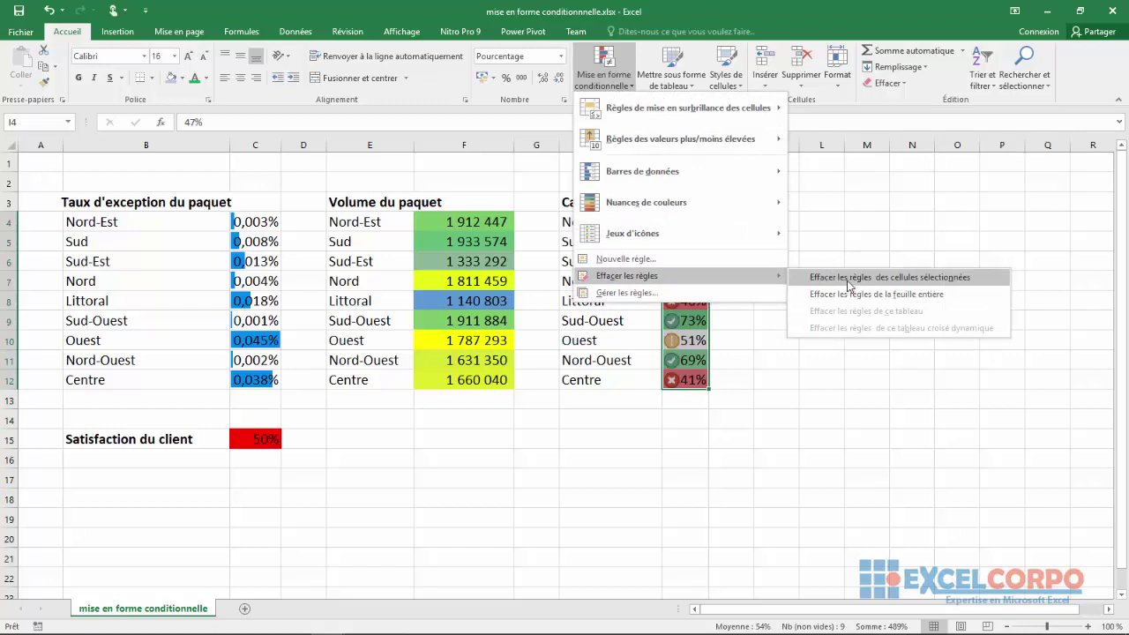
left_click(850, 279)
left_click(783, 286)
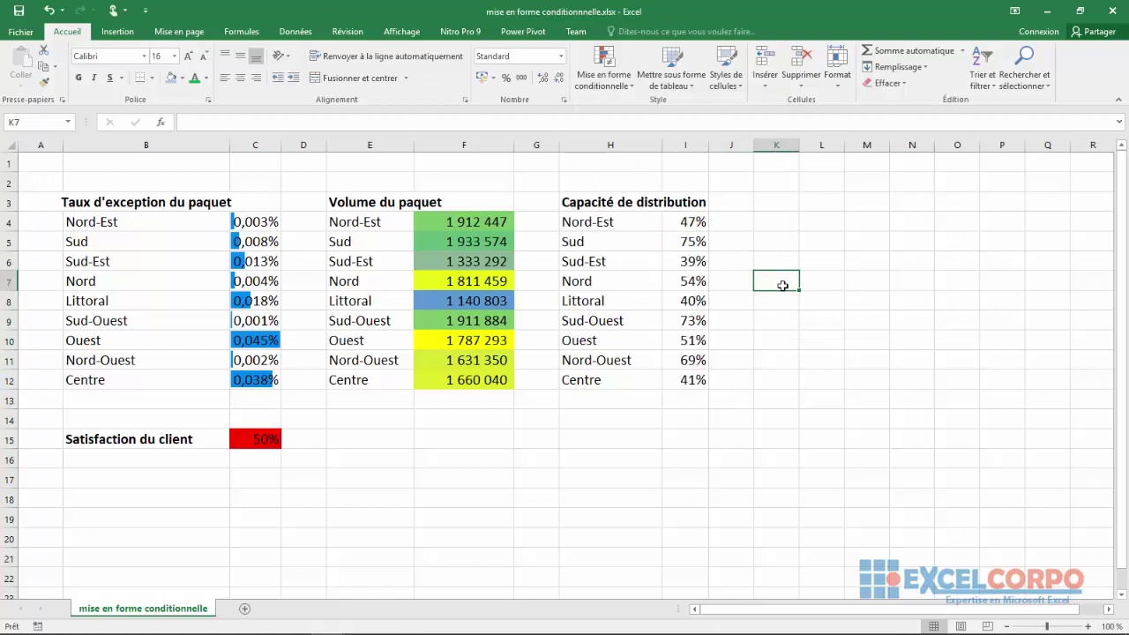
- Clear conditional formatting rules from the entire sheet
left_click(632, 87)
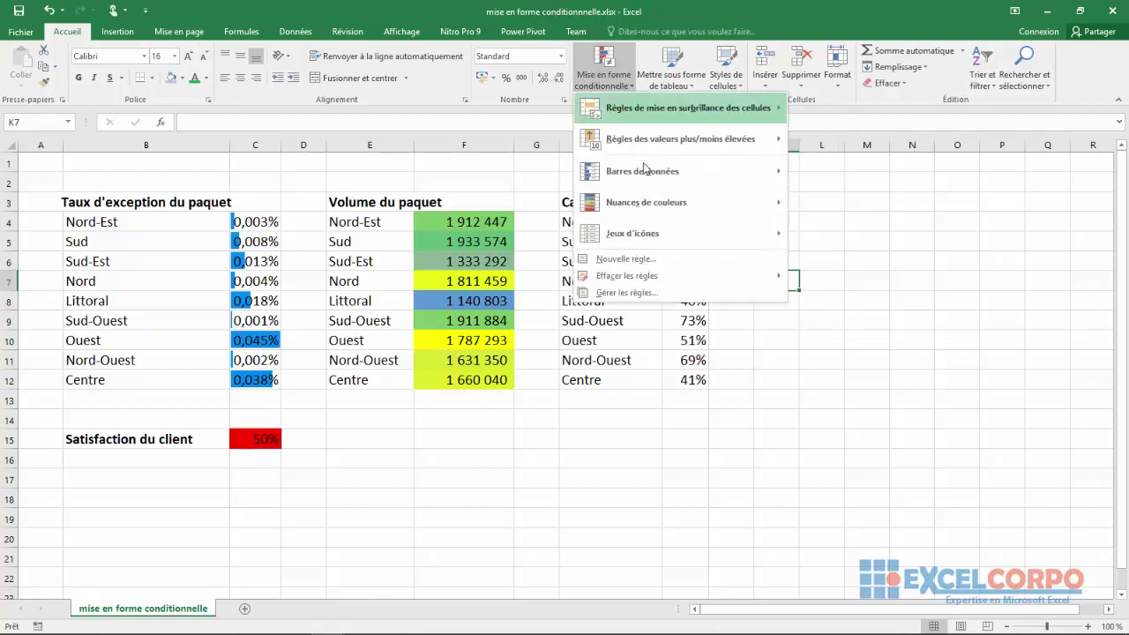
mouse_move(648, 276)
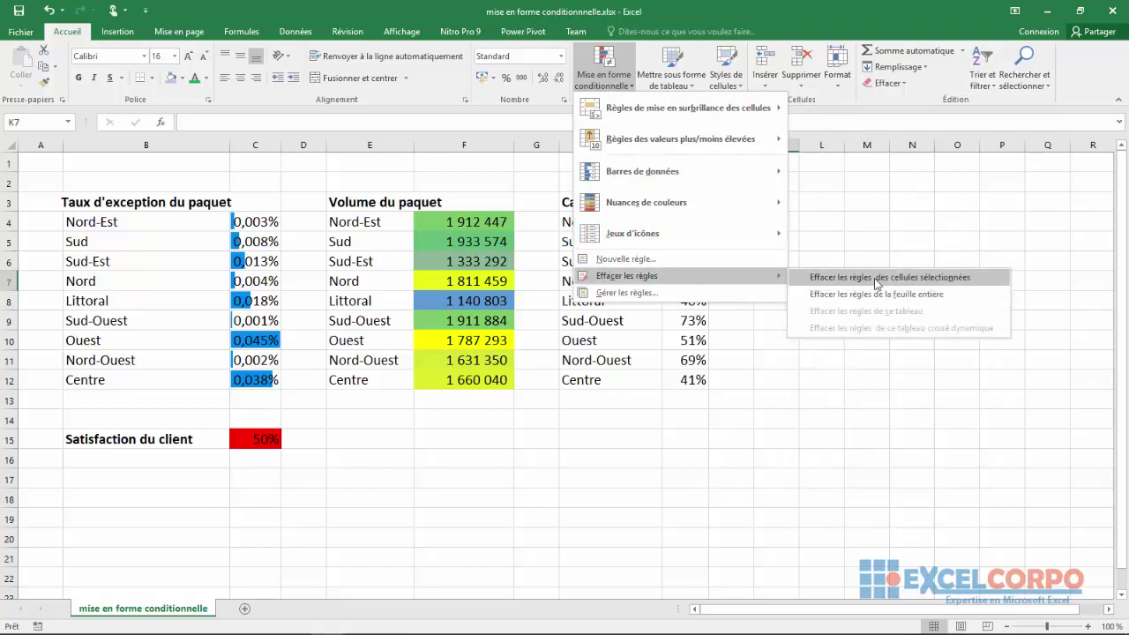
left_click(869, 297)
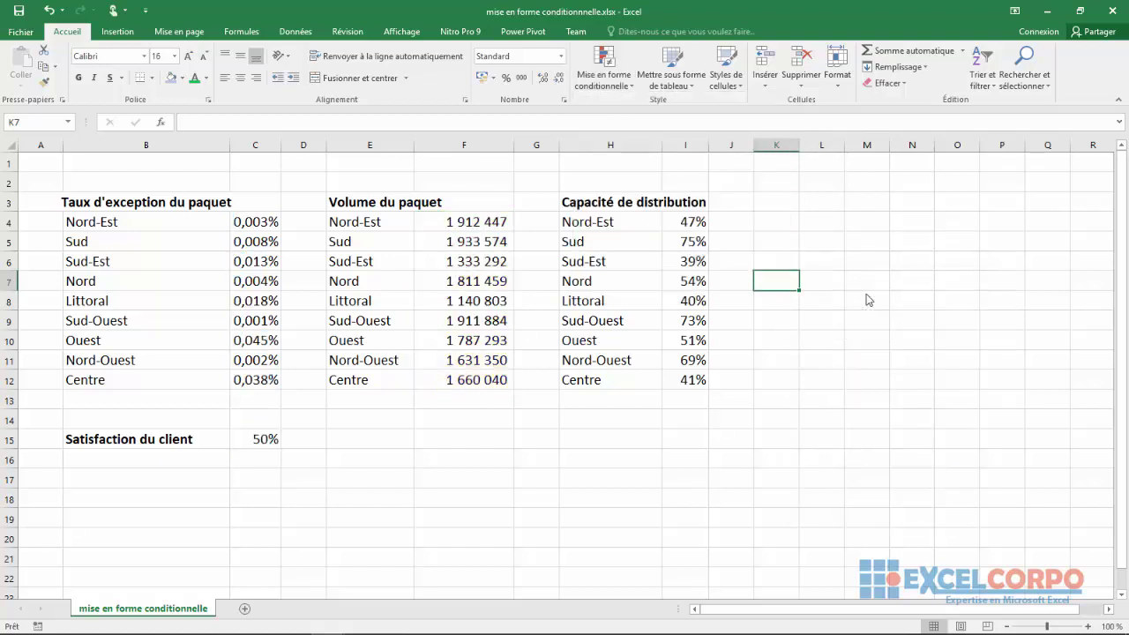
left_click(717, 222)
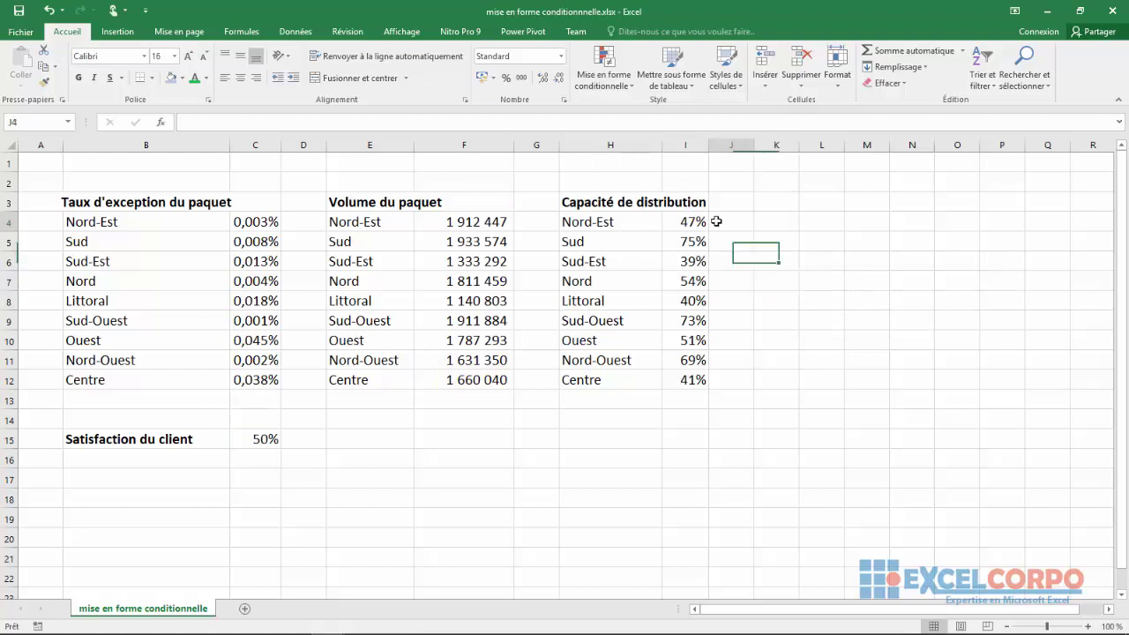
- Undo the sheet-wide clear, then apply the three-symbols (uncircled) check/exclamation/cross icon set to I4:I12
left_click(49, 11)
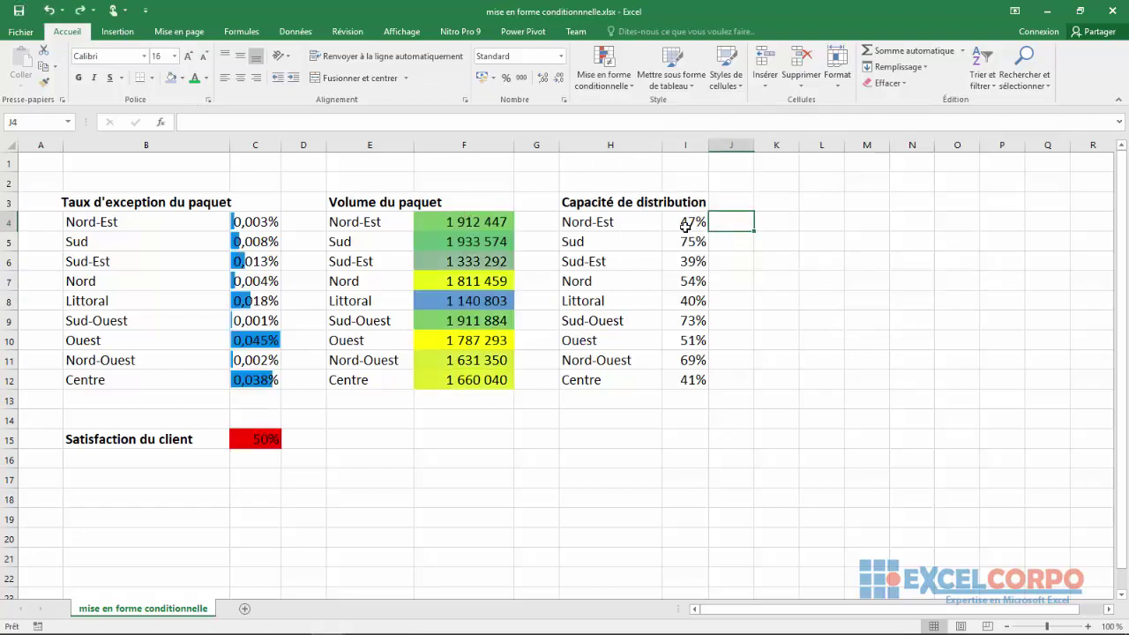
left_click_drag(685, 228, 690, 392)
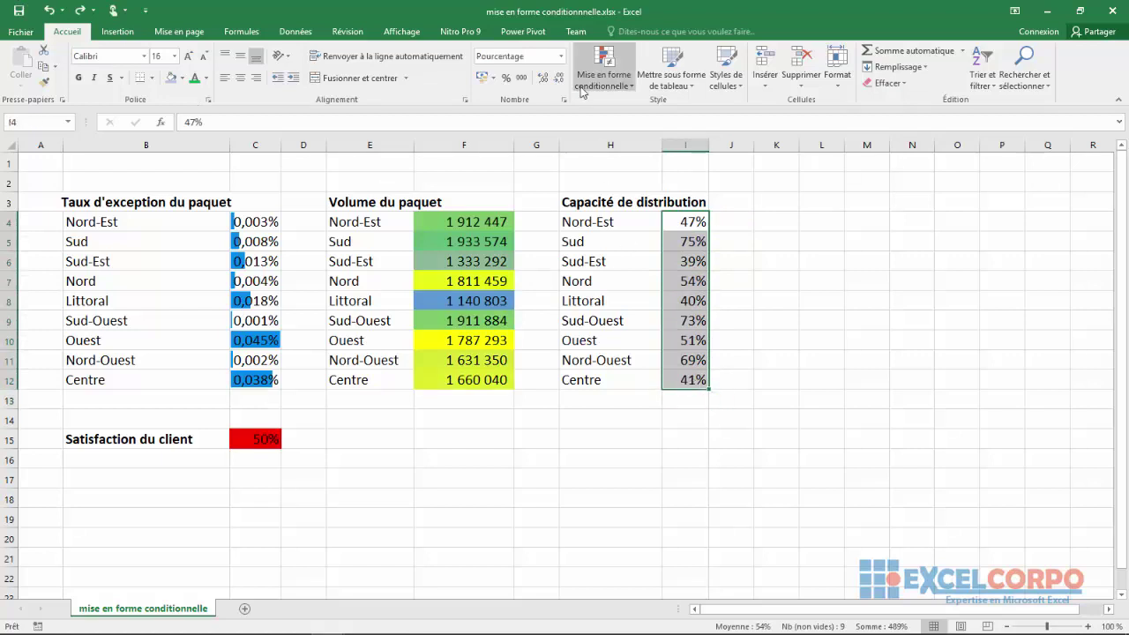
left_click(630, 86)
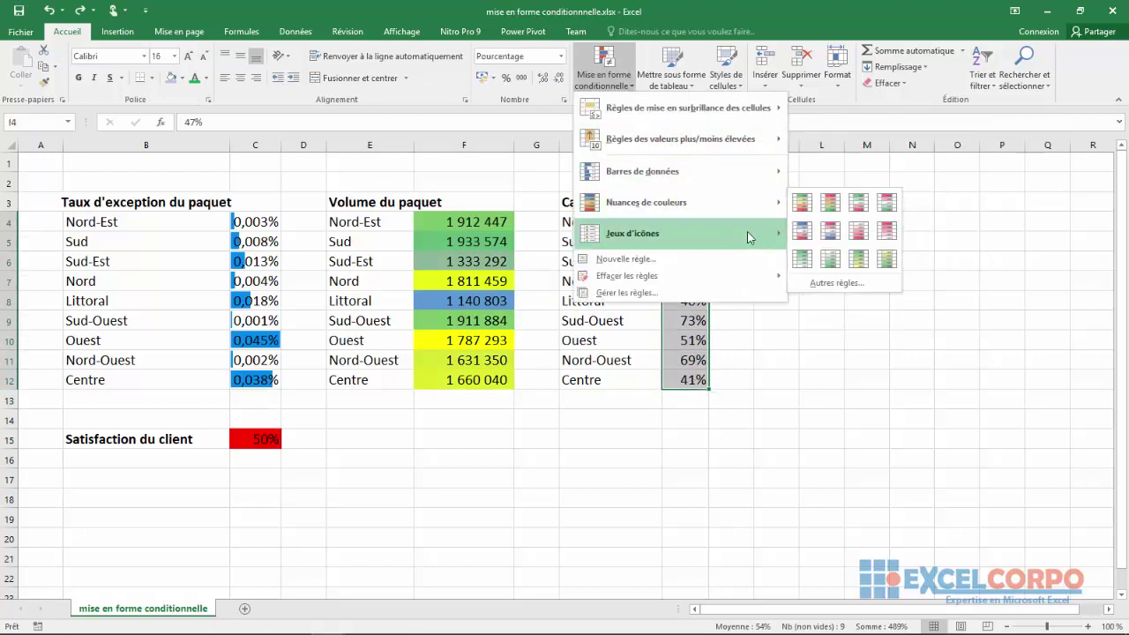
mouse_move(759, 234)
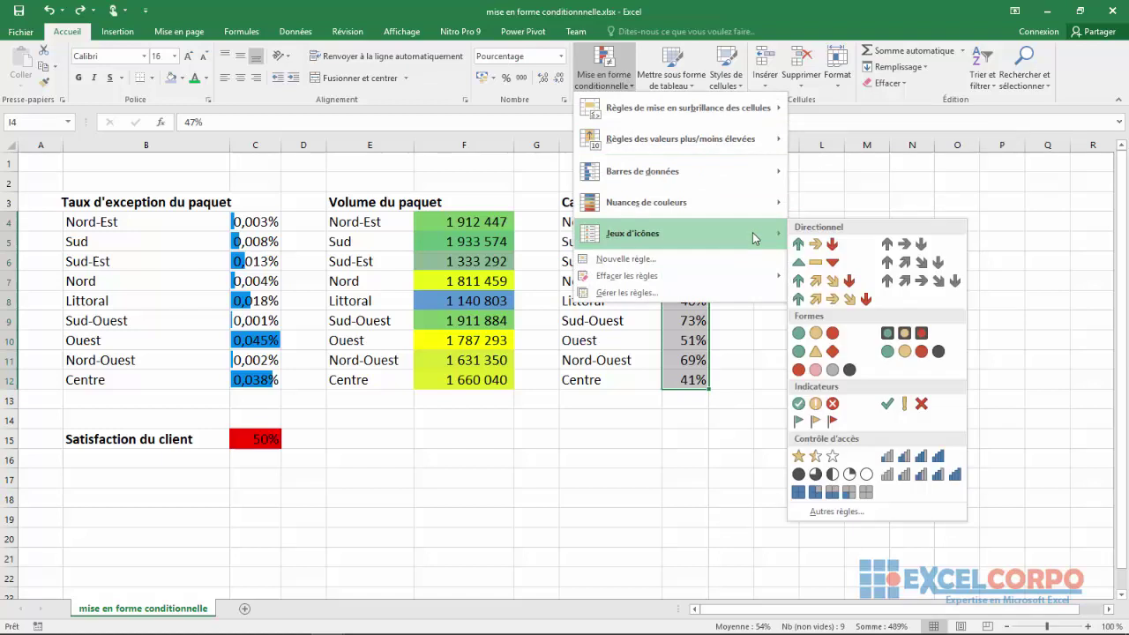
left_click(891, 404)
left_click(676, 465)
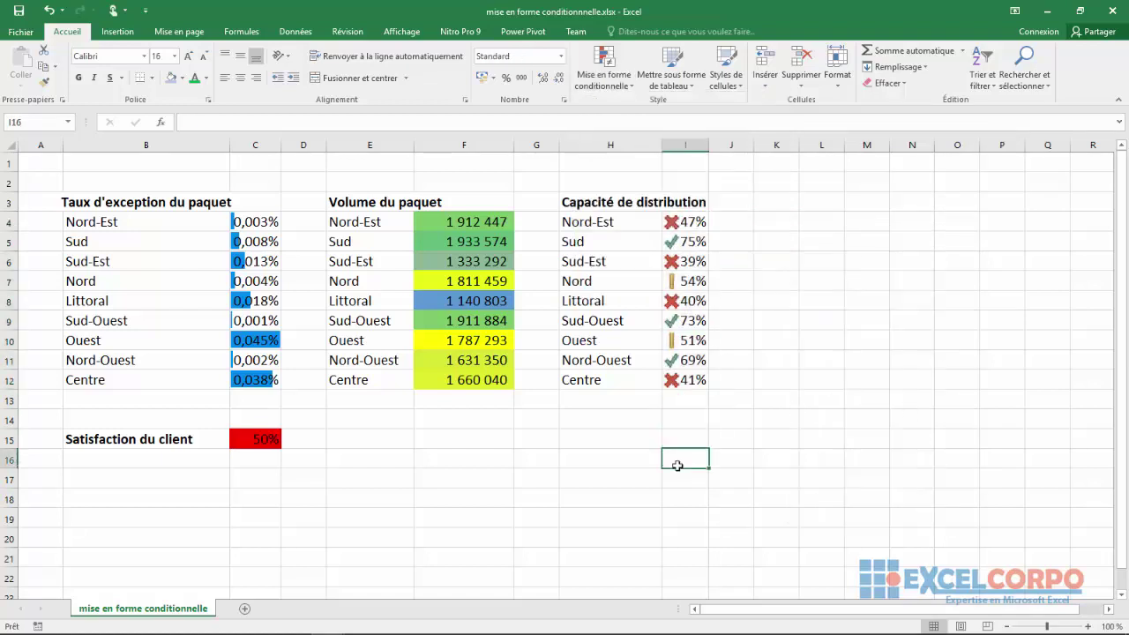